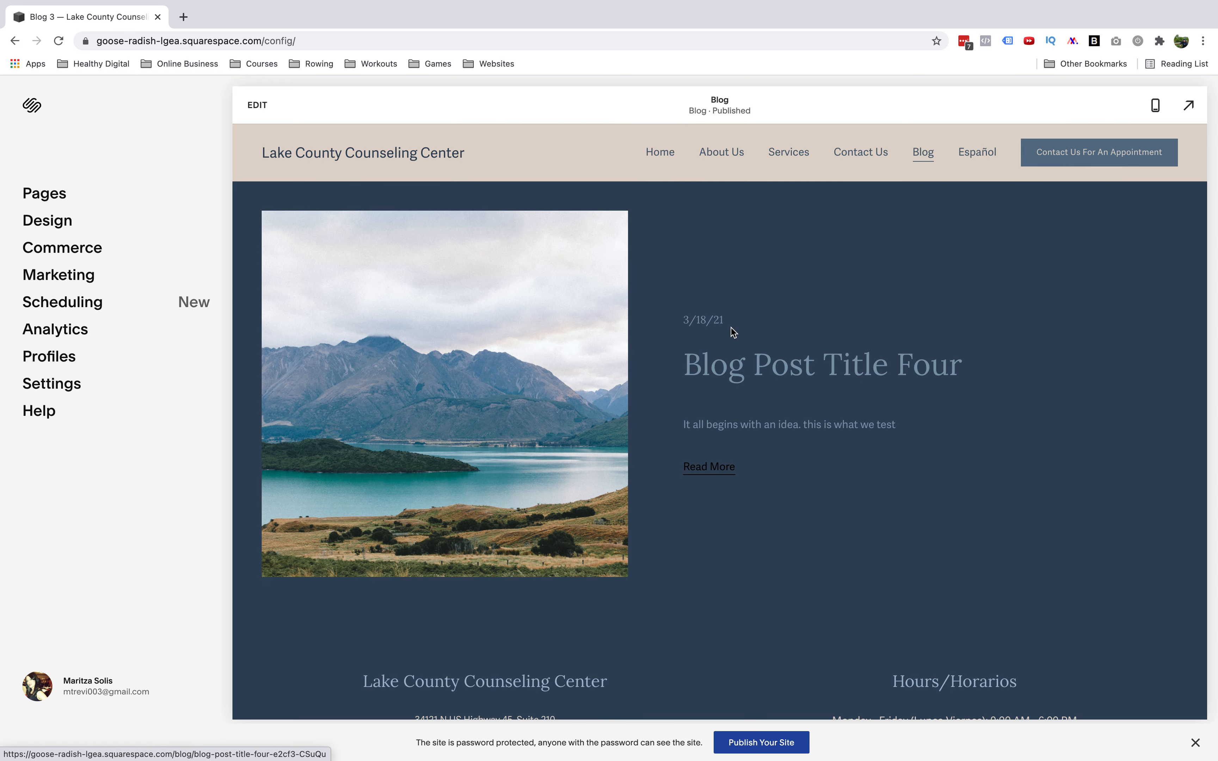
Scroll the blog page and open the existing post Blog Post Title Four
{"action": "scroll", "coordinate": [811, 509], "scroll_direction": "down", "scroll_amount": 1}
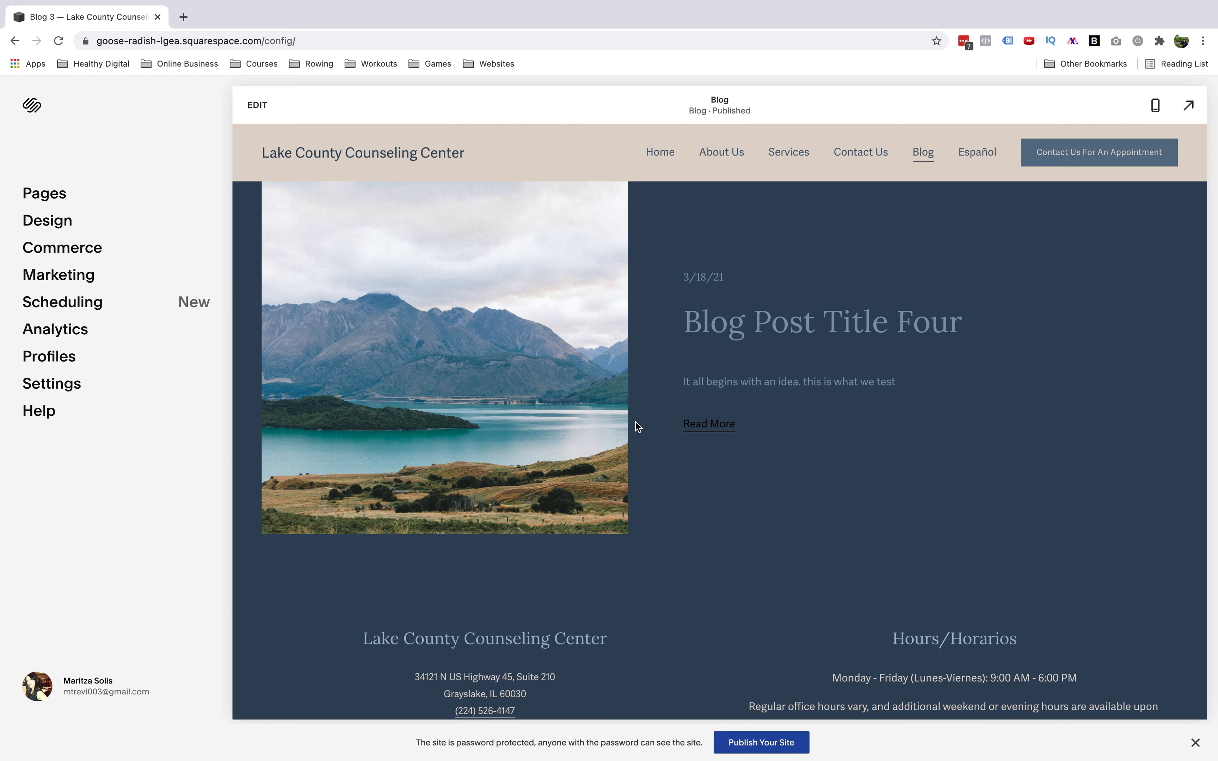
{"action": "scroll", "coordinate": [636, 422], "scroll_direction": "up", "scroll_amount": 1}
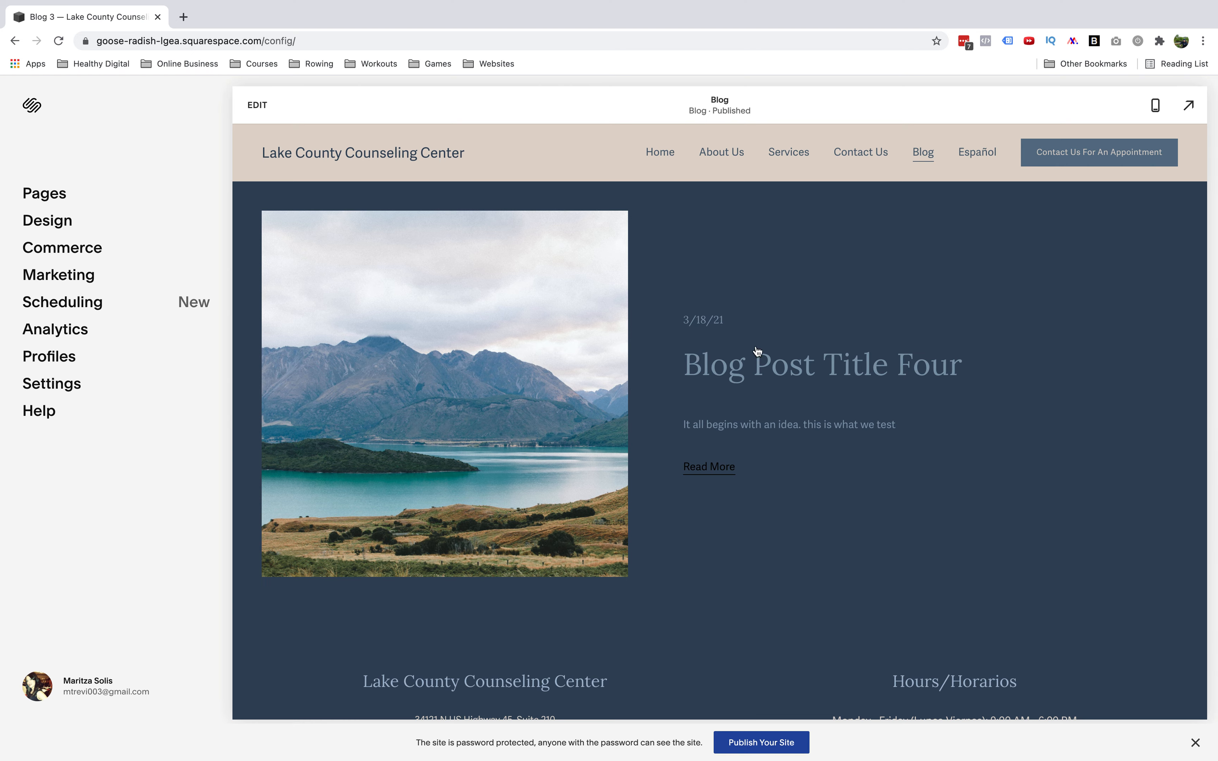
{"action": "left_click", "coordinate": [745, 371]}
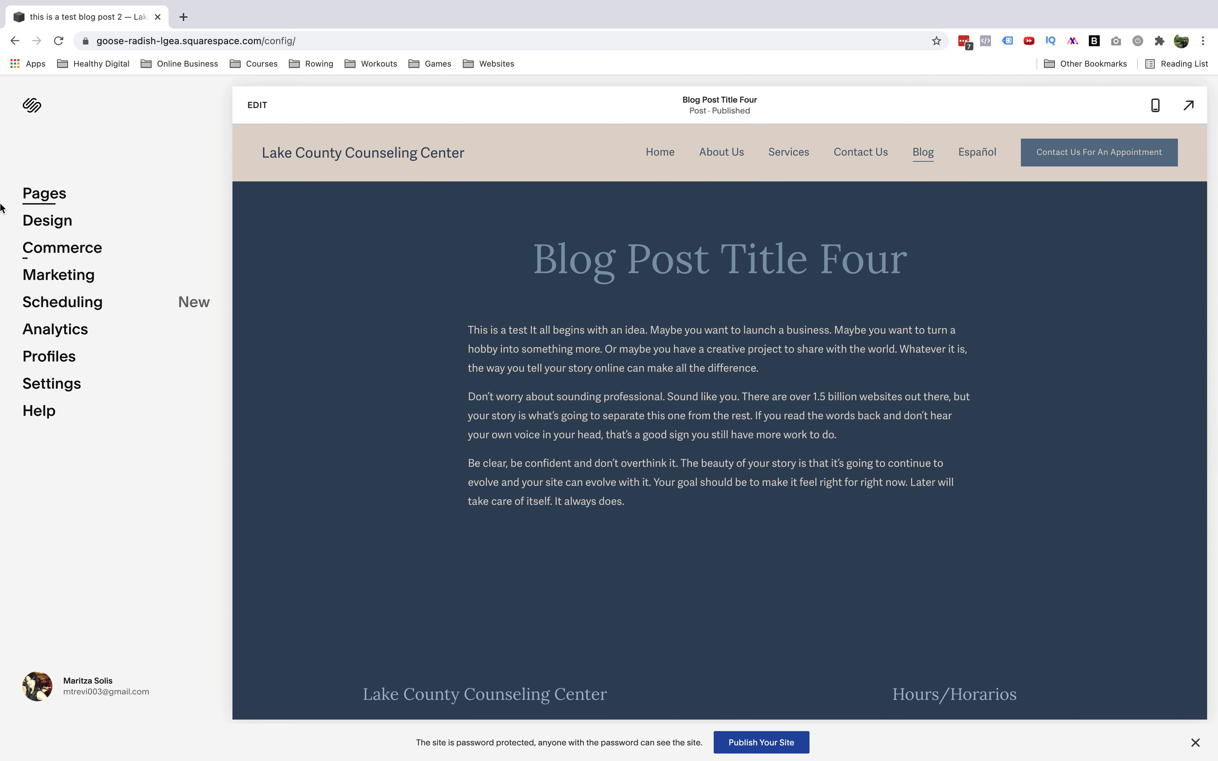
Go to the Blog page collection and start a new blog post
{"action": "left_click", "coordinate": [58, 206]}
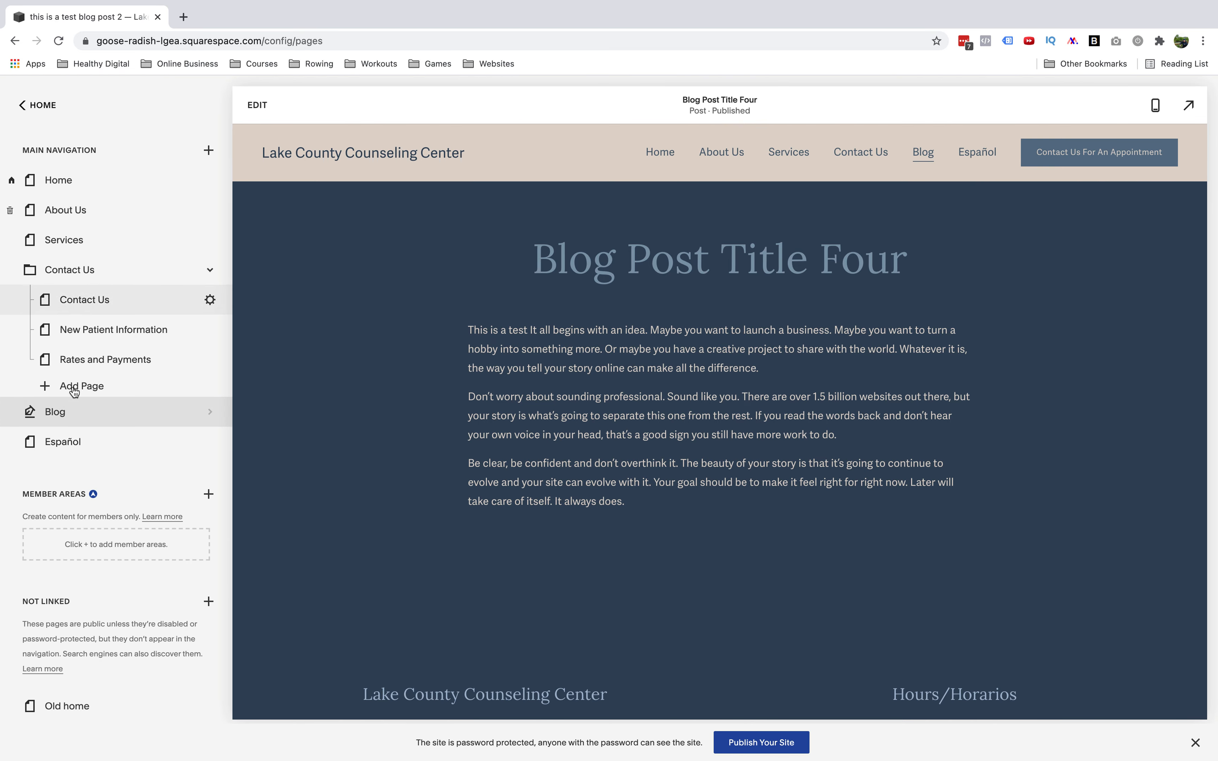
{"action": "left_click", "coordinate": [42, 418]}
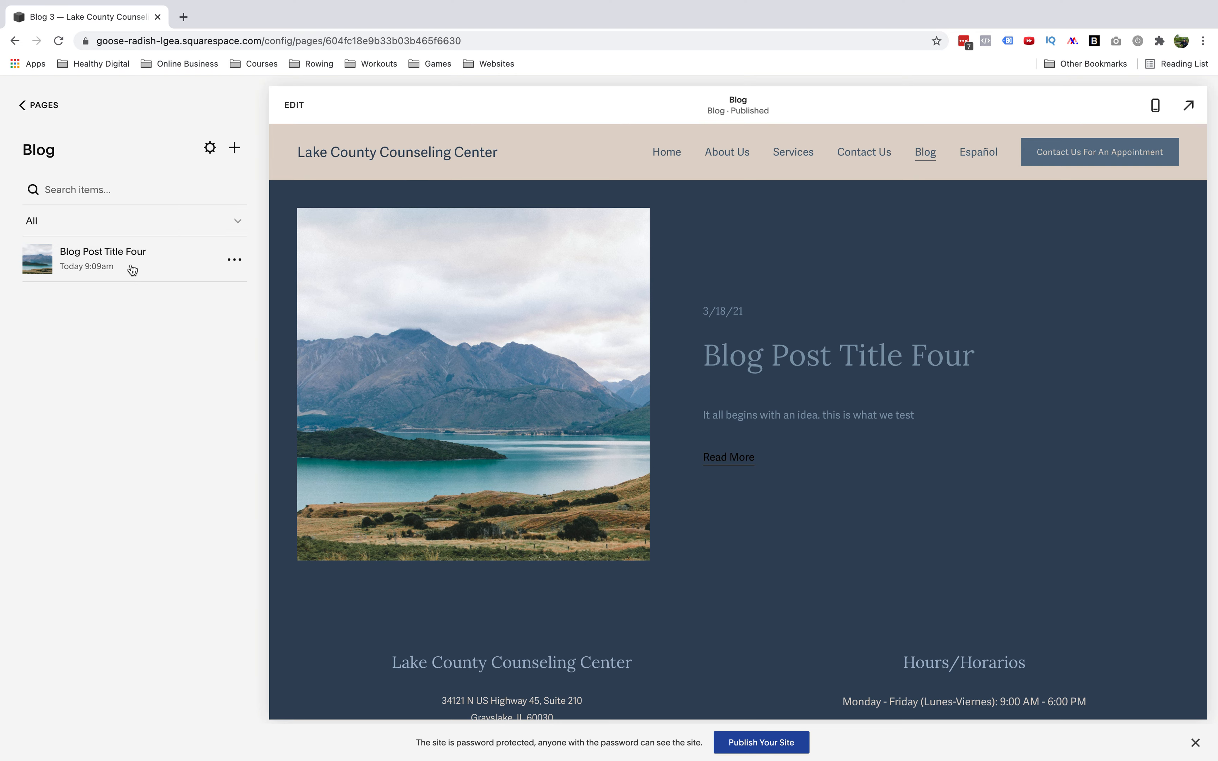
{"action": "left_click", "coordinate": [235, 148]}
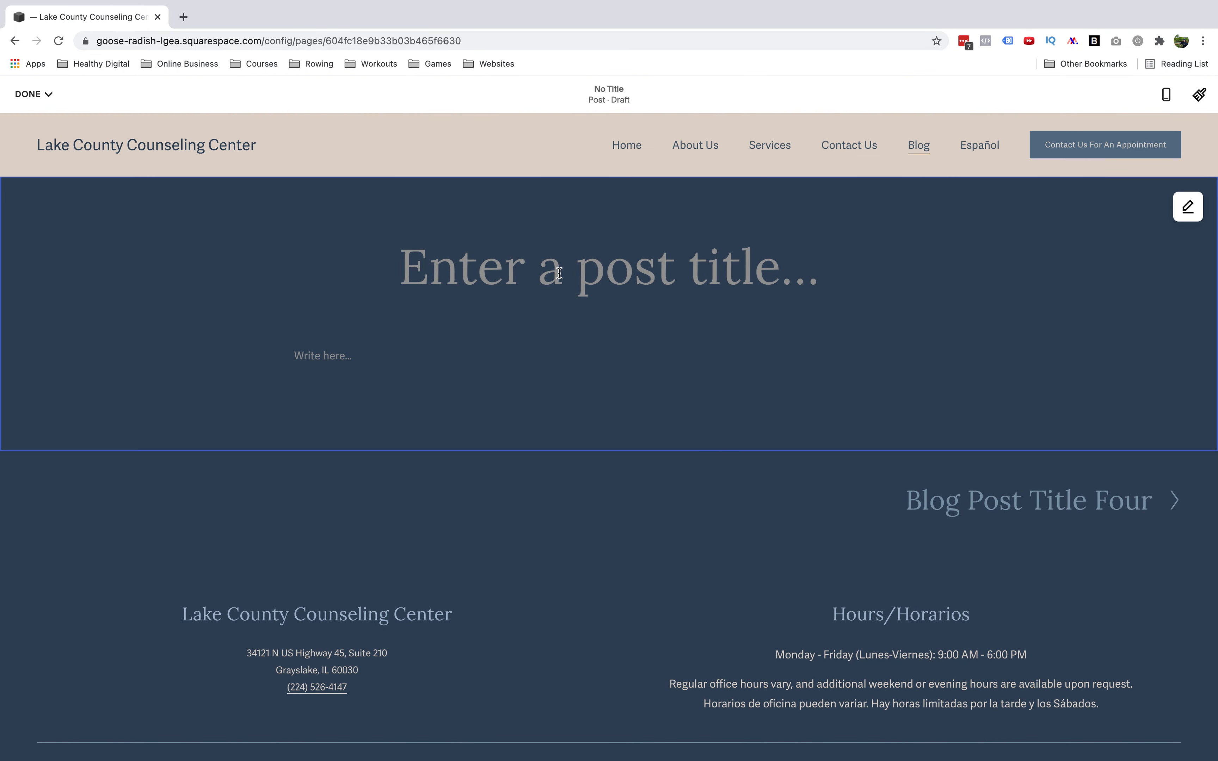
Title the new post This is my test Post
{"action": "left_click", "coordinate": [652, 270]}
{"action": "type", "text": "This is my "}
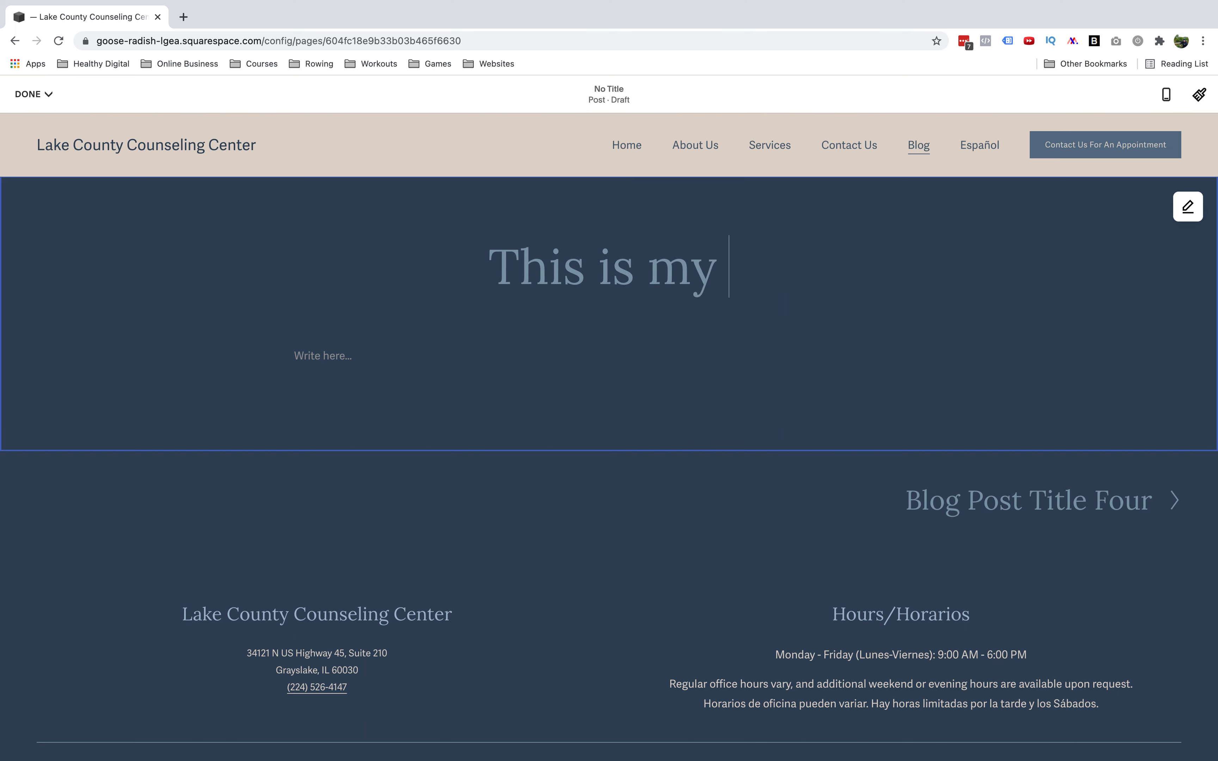
{"action": "type", "text": "test Post"}
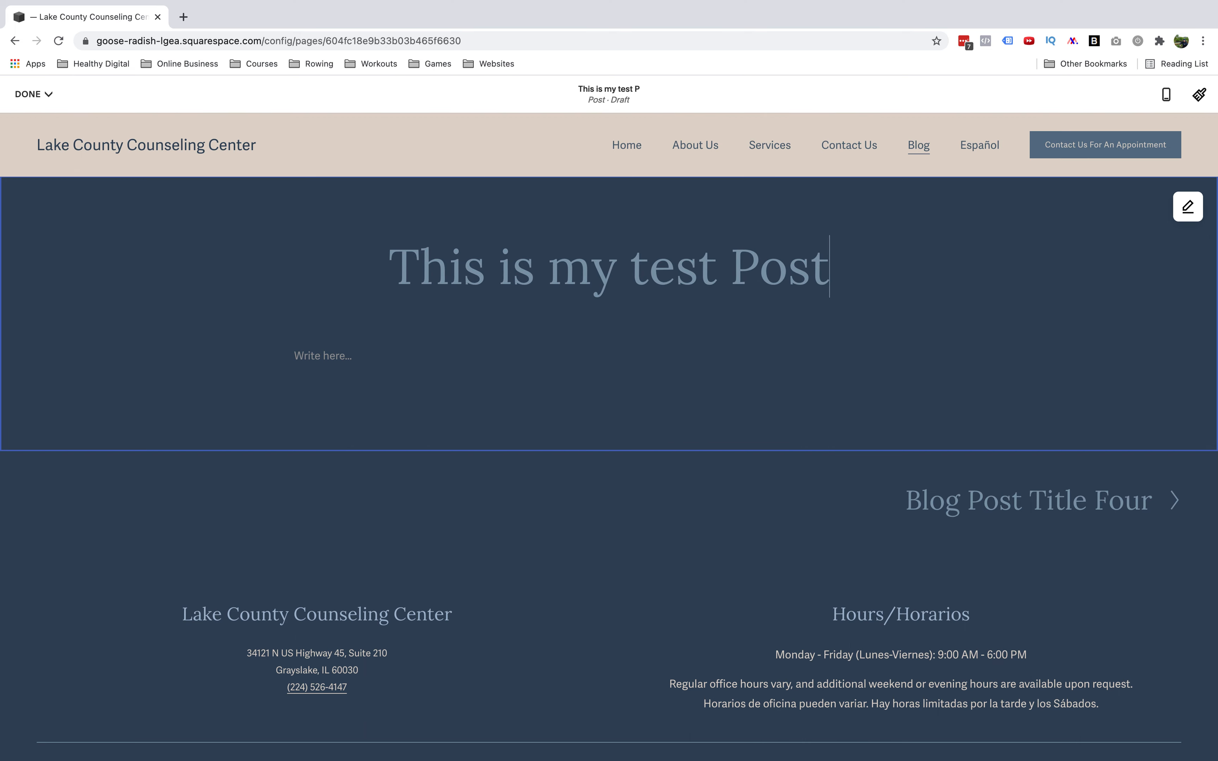
Write the body text This is my blog. I talk about blah
{"action": "left_click", "coordinate": [330, 356]}
{"action": "type", "text": "This is my blog. I talk about blah."}
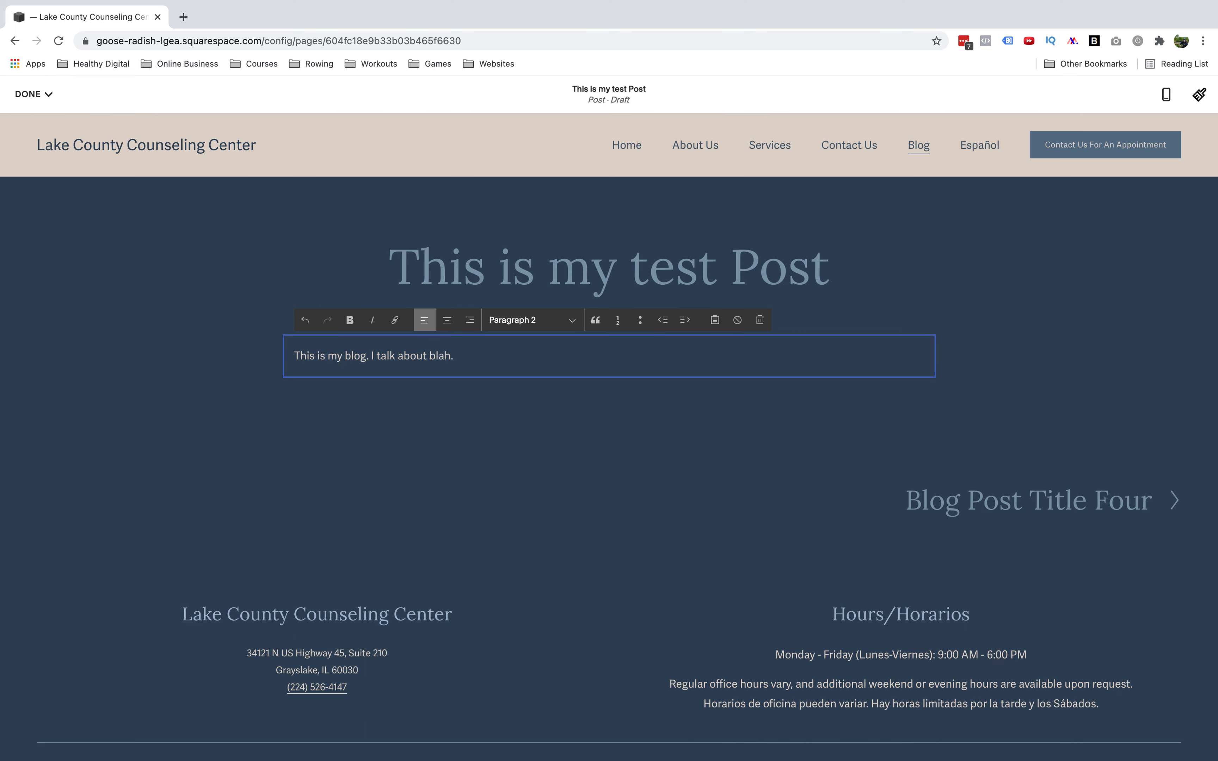
Insert an Image block below the body paragraph
{"action": "left_click", "coordinate": [541, 481]}
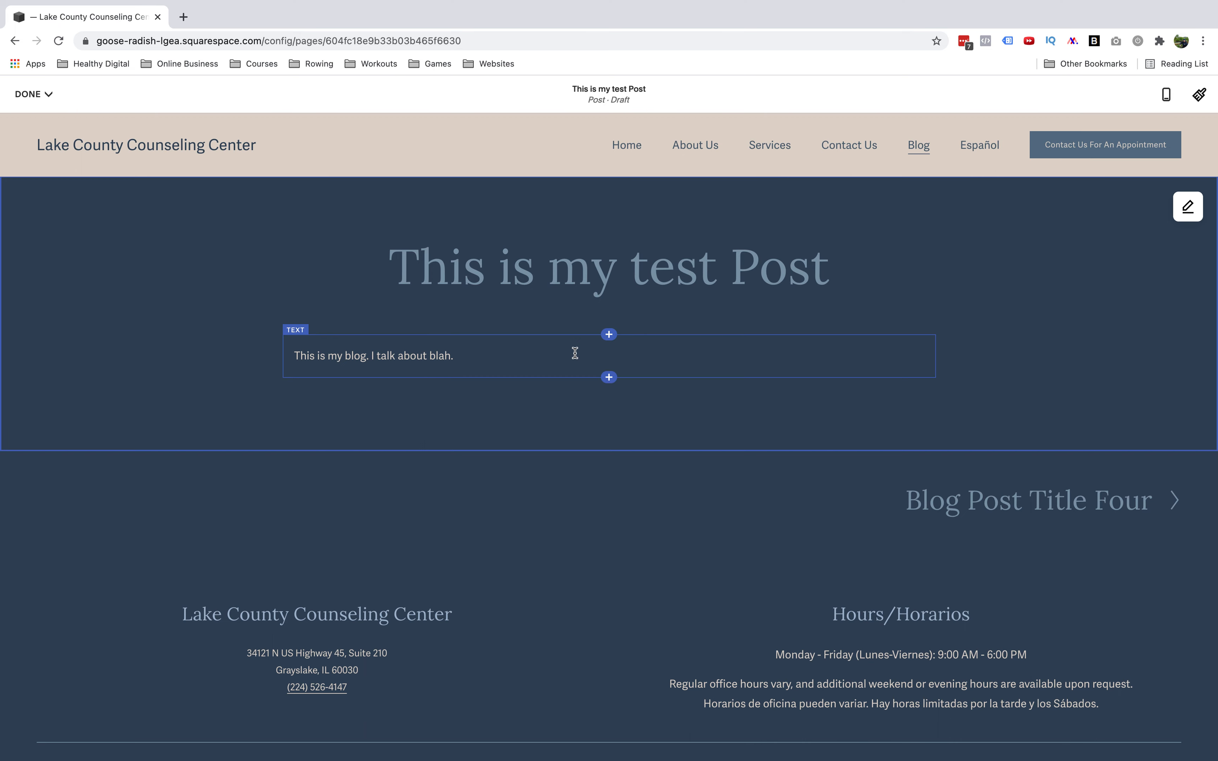
{"action": "left_click", "coordinate": [609, 378]}
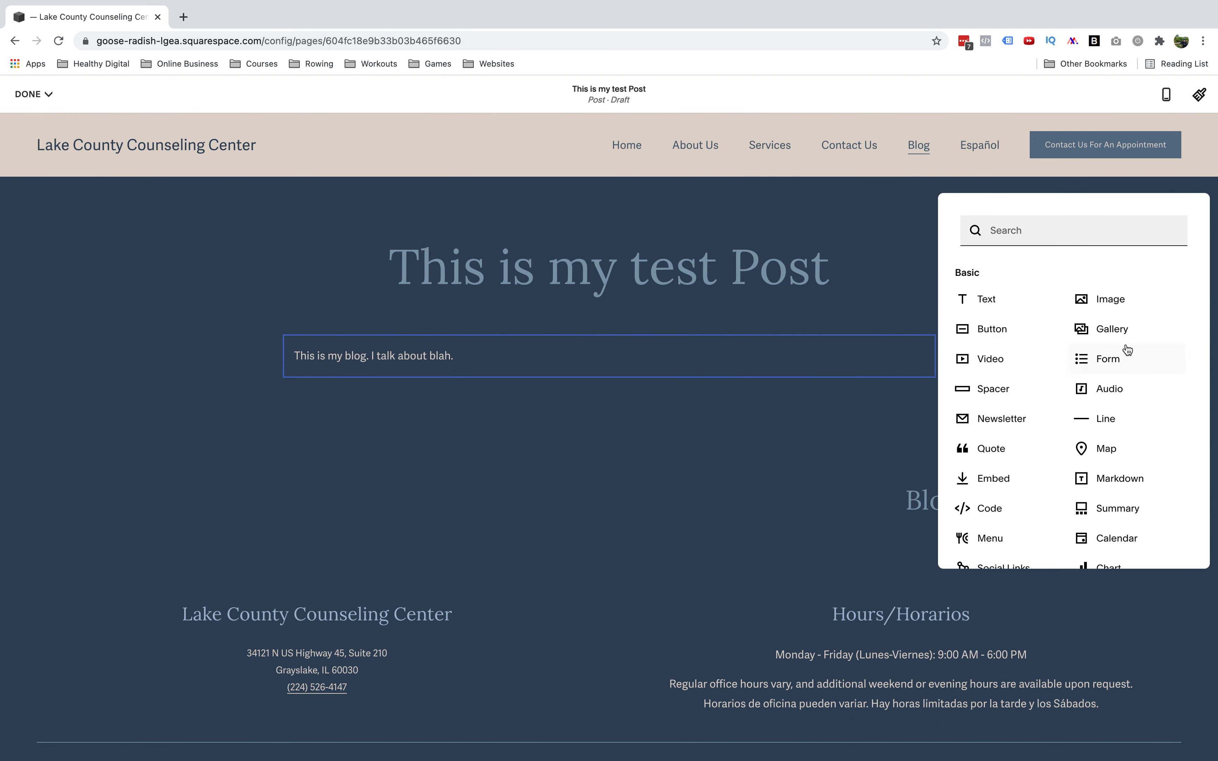
{"action": "left_click", "coordinate": [1112, 300]}
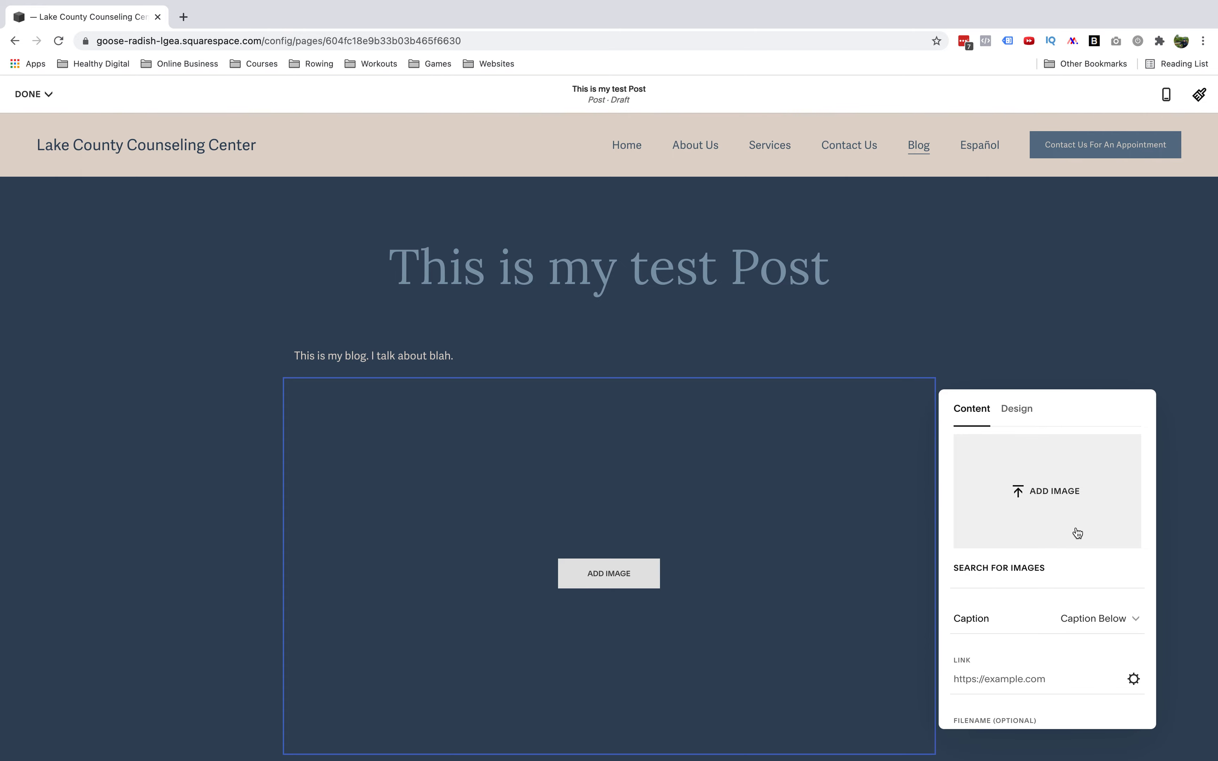
{"action": "left_click", "coordinate": [1057, 487]}
{"action": "left_click", "coordinate": [770, 515]}
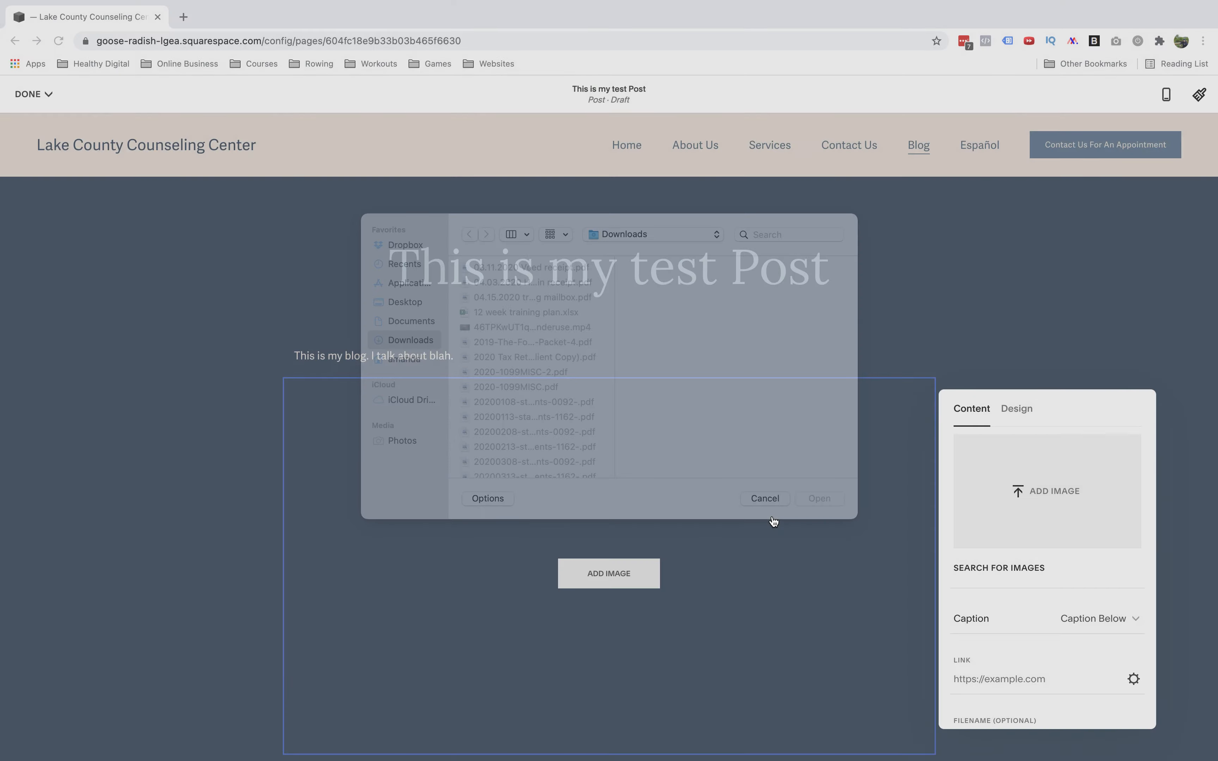
{"action": "left_click", "coordinate": [984, 568]}
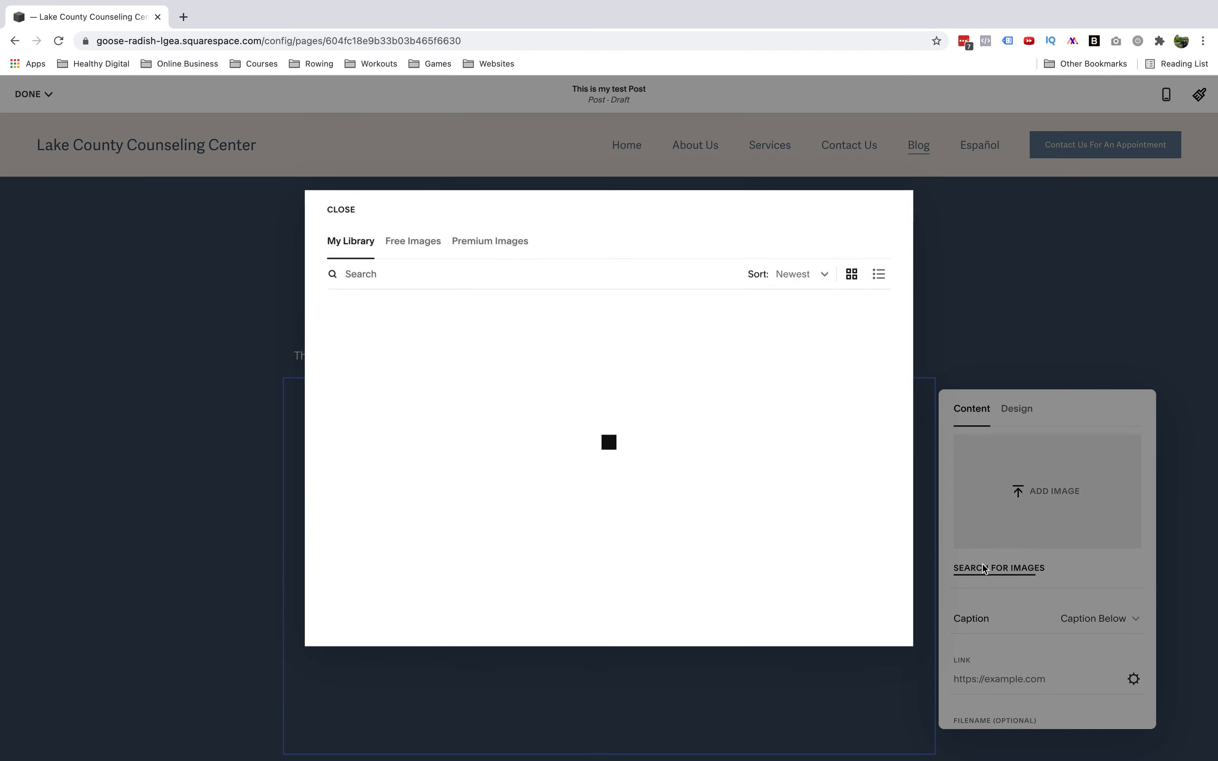
{"action": "left_click", "coordinate": [405, 242]}
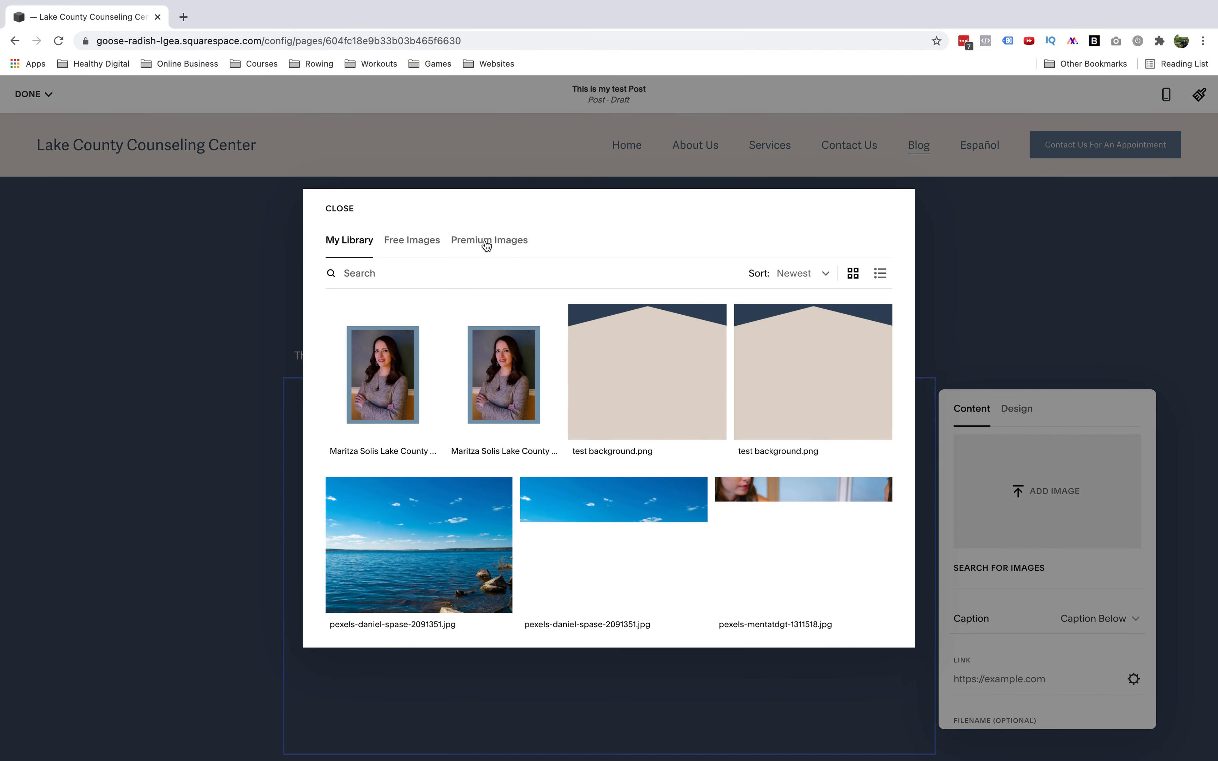
{"action": "left_click", "coordinate": [336, 209]}
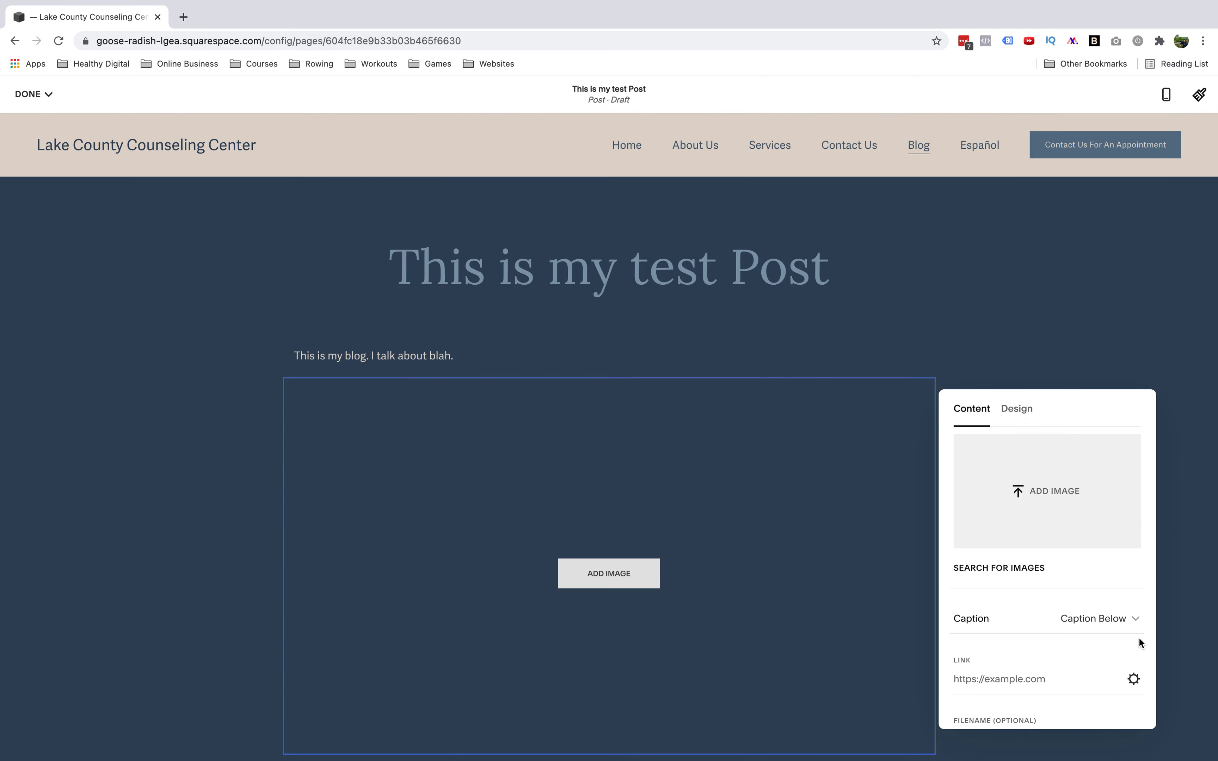
Add the blue abstract wave image from the Free Images library to the image block
{"action": "left_click", "coordinate": [1012, 569]}
{"action": "left_click", "coordinate": [428, 244]}
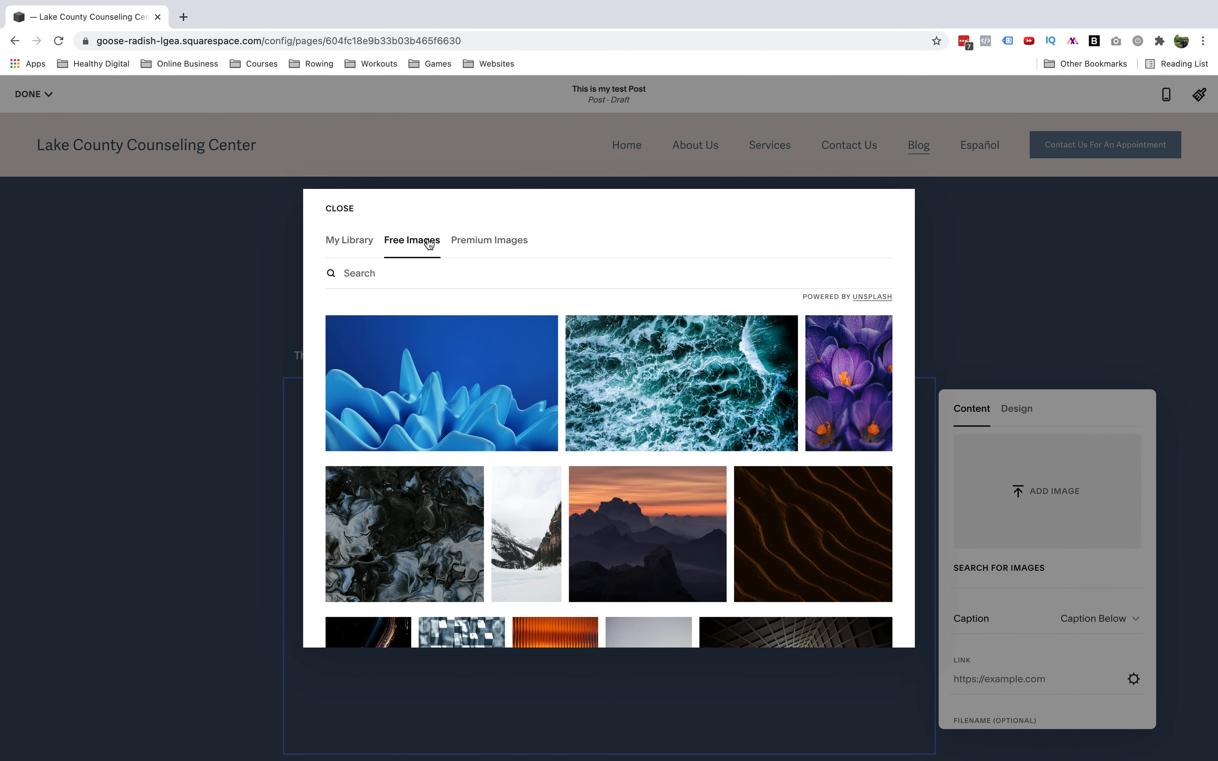
{"action": "left_click", "coordinate": [469, 389]}
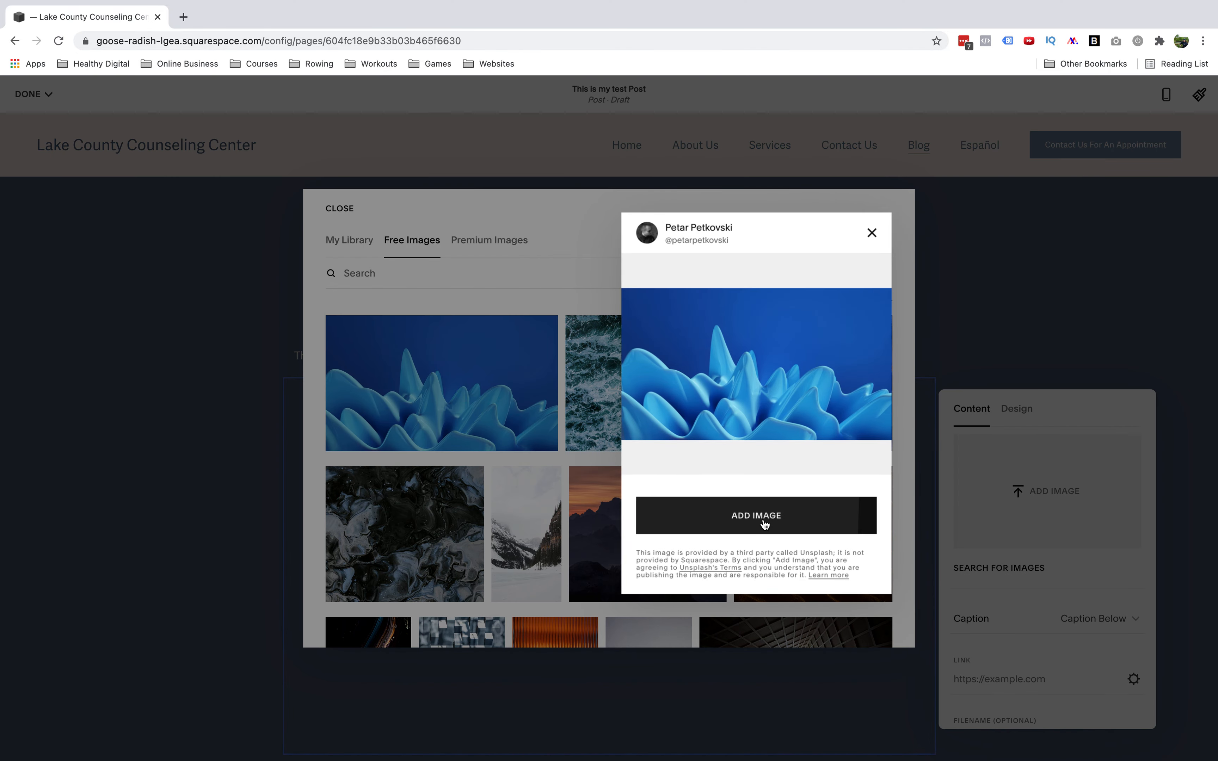
{"action": "left_click", "coordinate": [765, 525]}
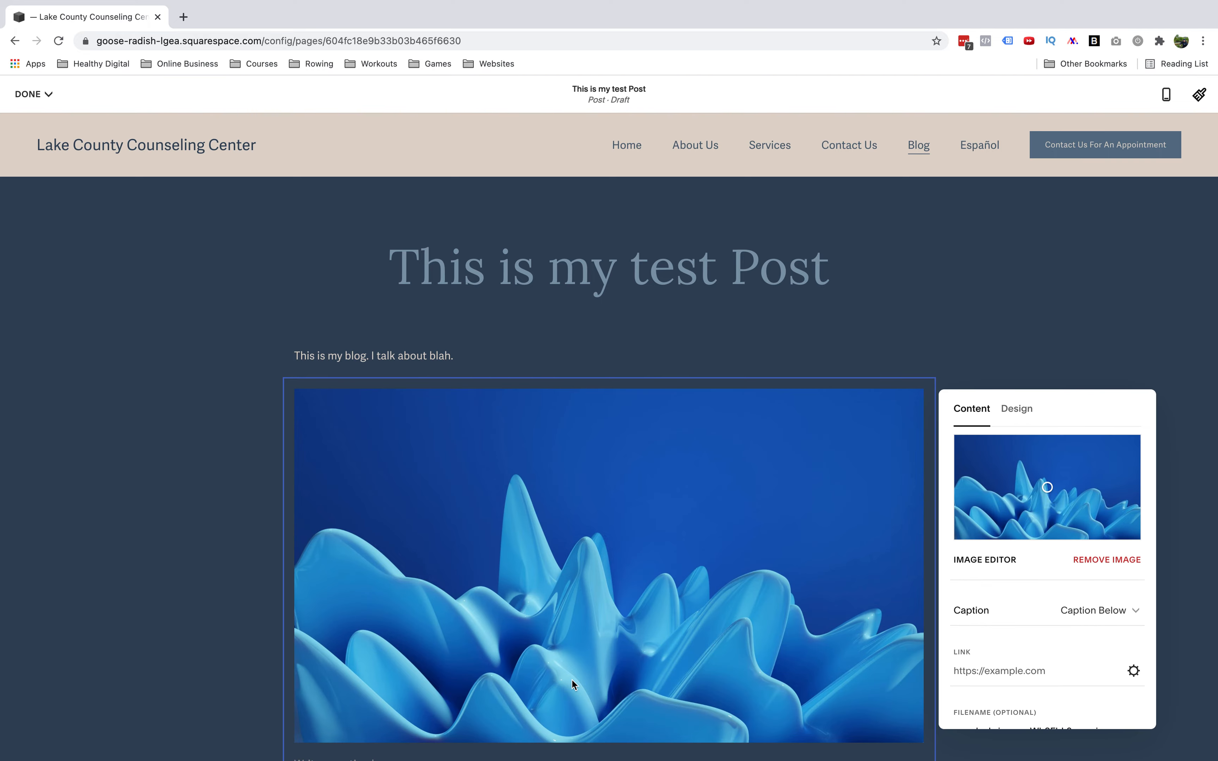
Open the image block's edit settings and close them again
{"action": "left_click", "coordinate": [705, 301]}
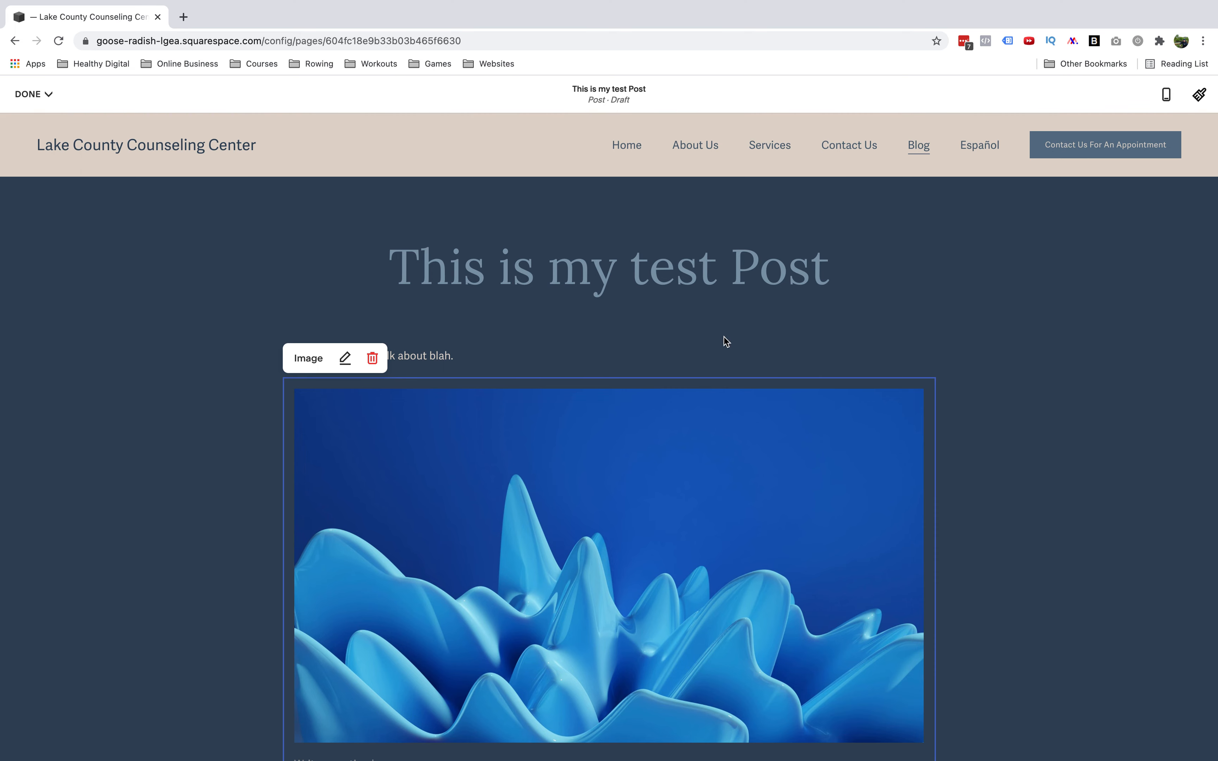
{"action": "left_click", "coordinate": [346, 360]}
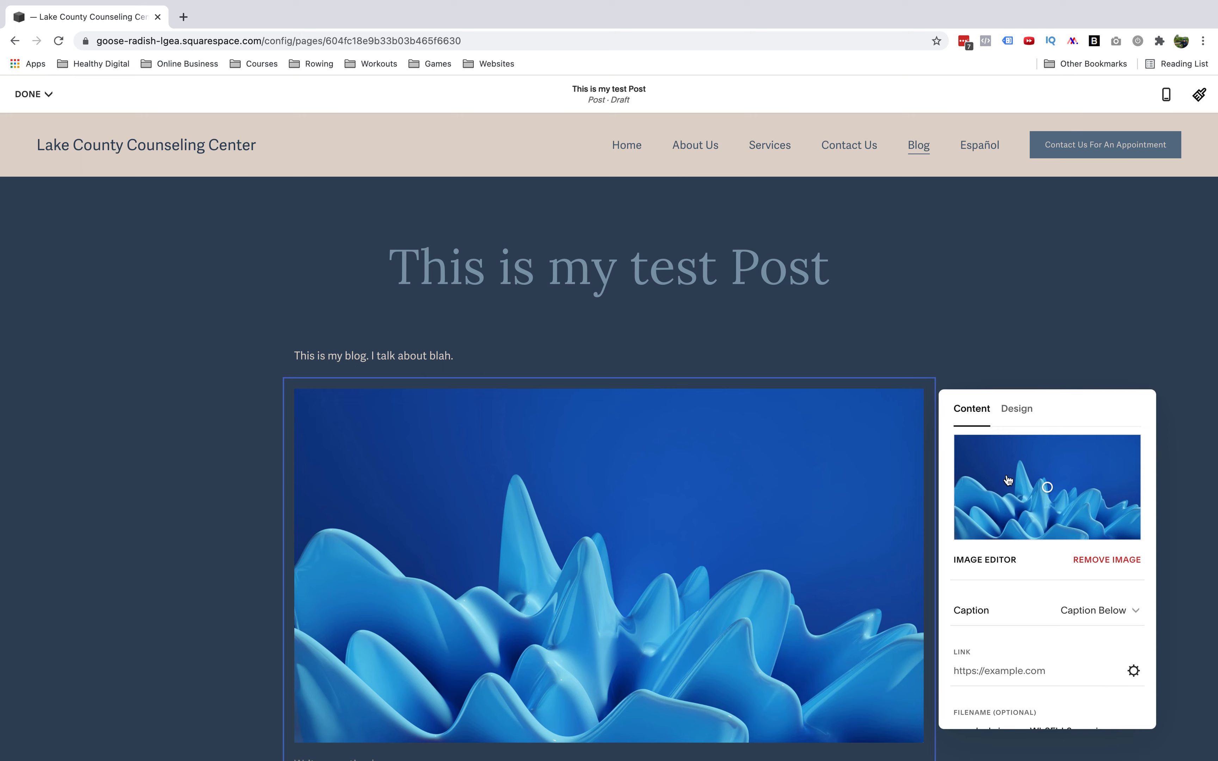
{"action": "left_click", "coordinate": [976, 314]}
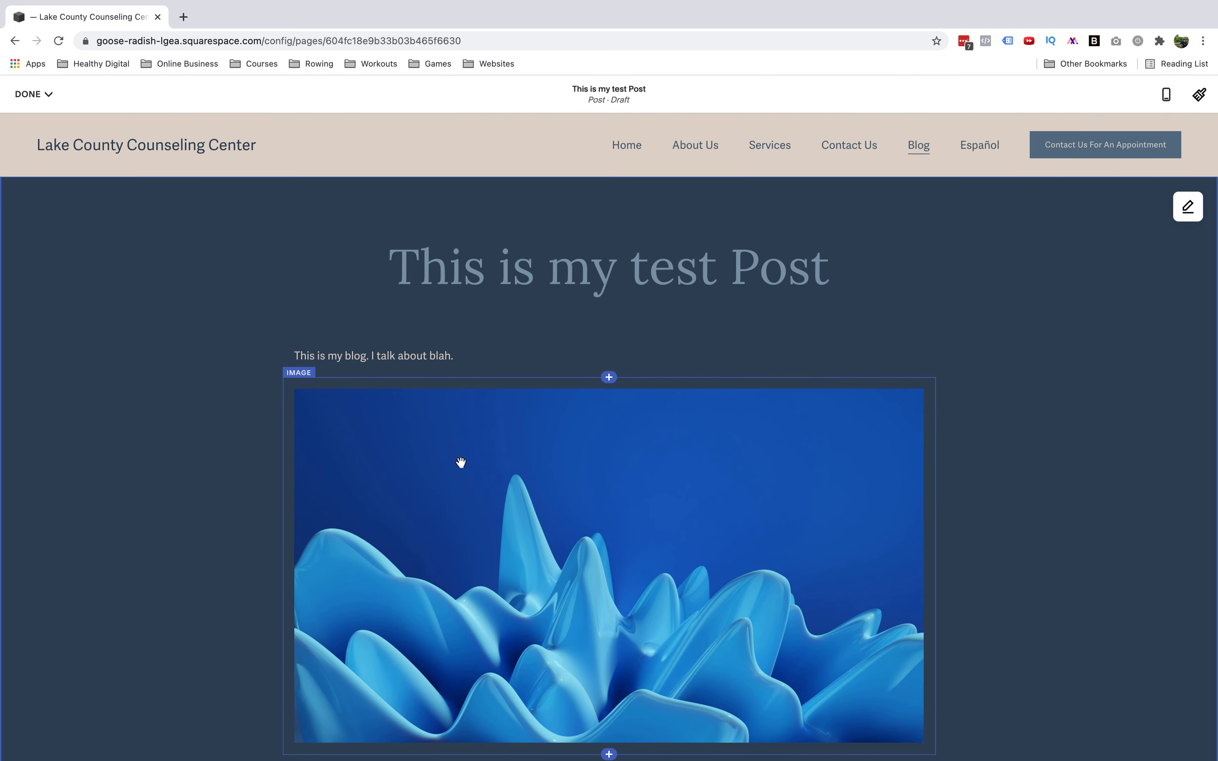
Move the image beside the paragraph and then back below it
{"action": "left_click_drag", "start_coordinate": [461, 463], "coordinate": [942, 370]}
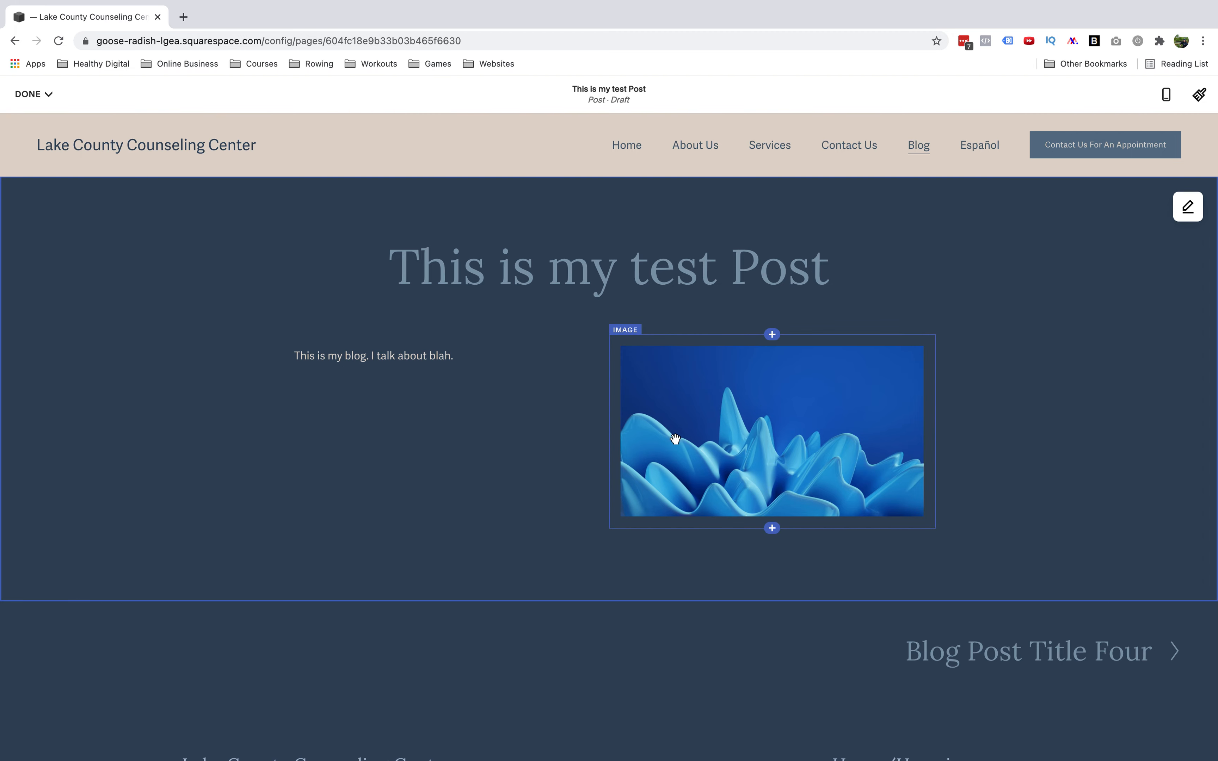
{"action": "left_click_drag", "start_coordinate": [667, 453], "coordinate": [374, 389]}
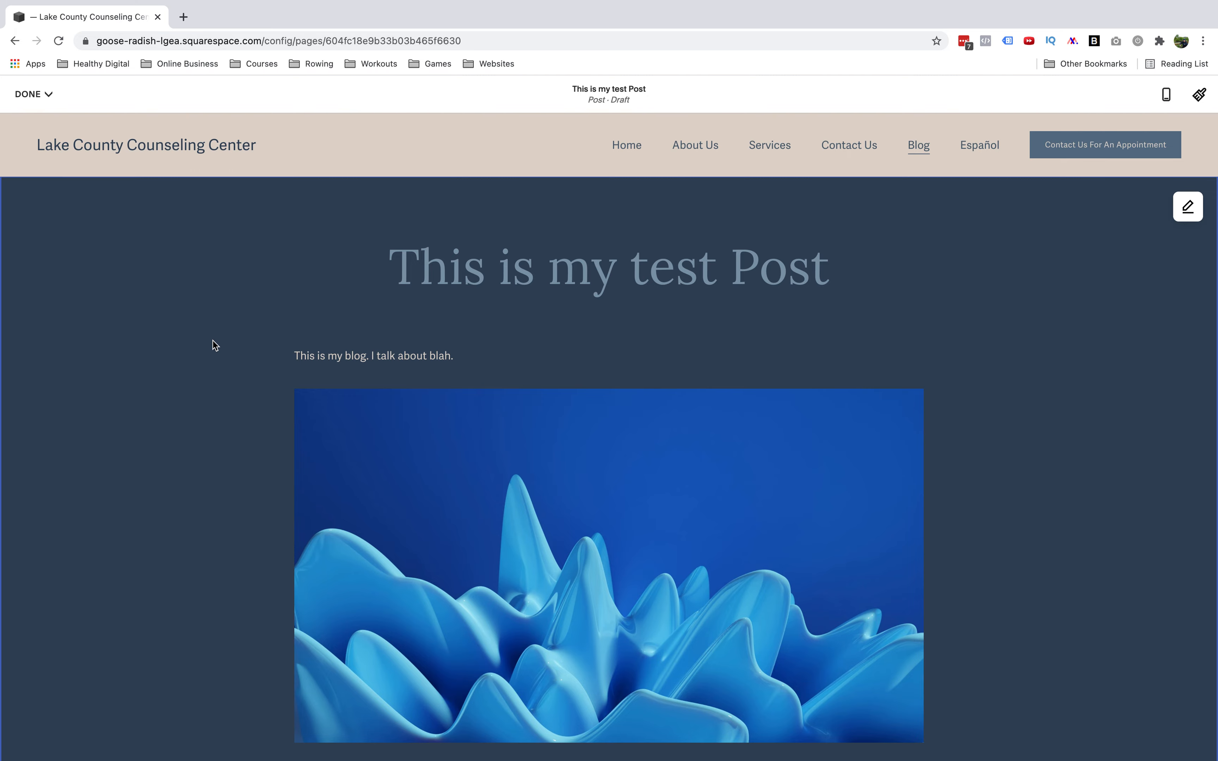
Save the post as a draft
{"action": "left_click", "coordinate": [44, 101]}
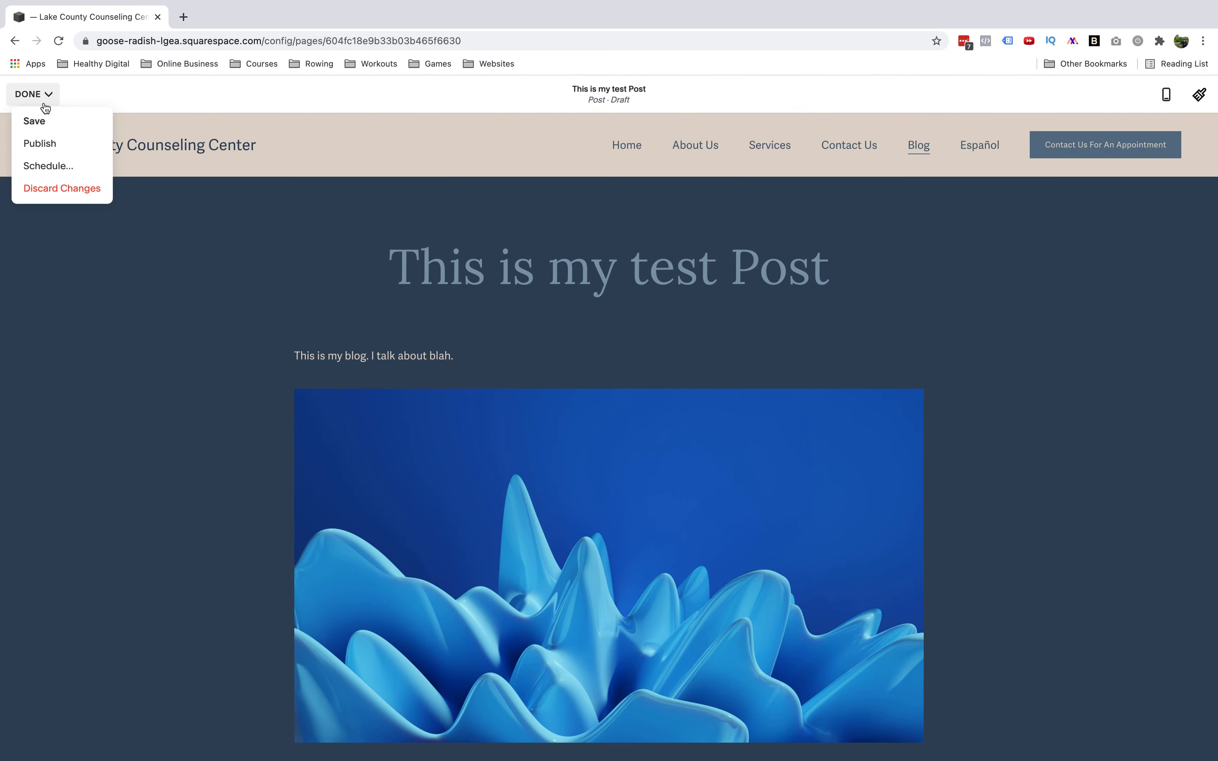
{"action": "left_click", "coordinate": [37, 122]}
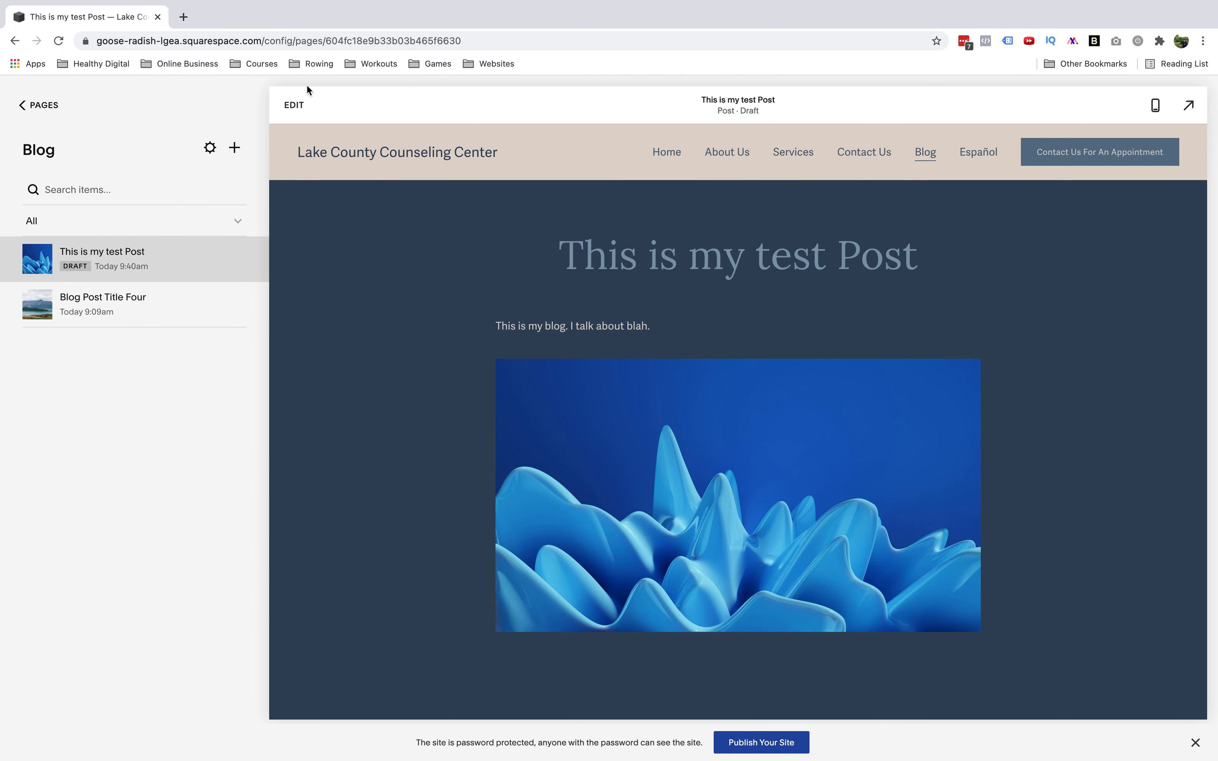
Reopen the post for editing, publish it, and close the share dialog
{"action": "left_click", "coordinate": [290, 105]}
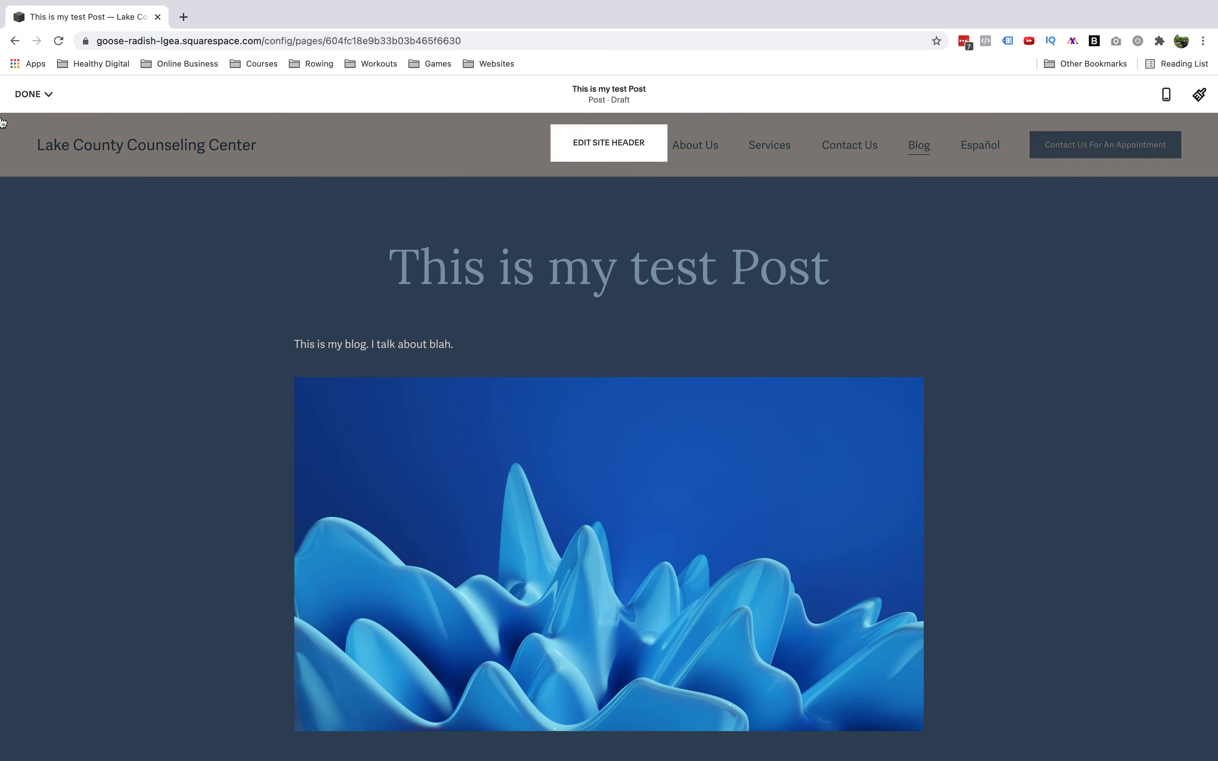
{"action": "left_click", "coordinate": [35, 94]}
{"action": "left_click", "coordinate": [39, 121]}
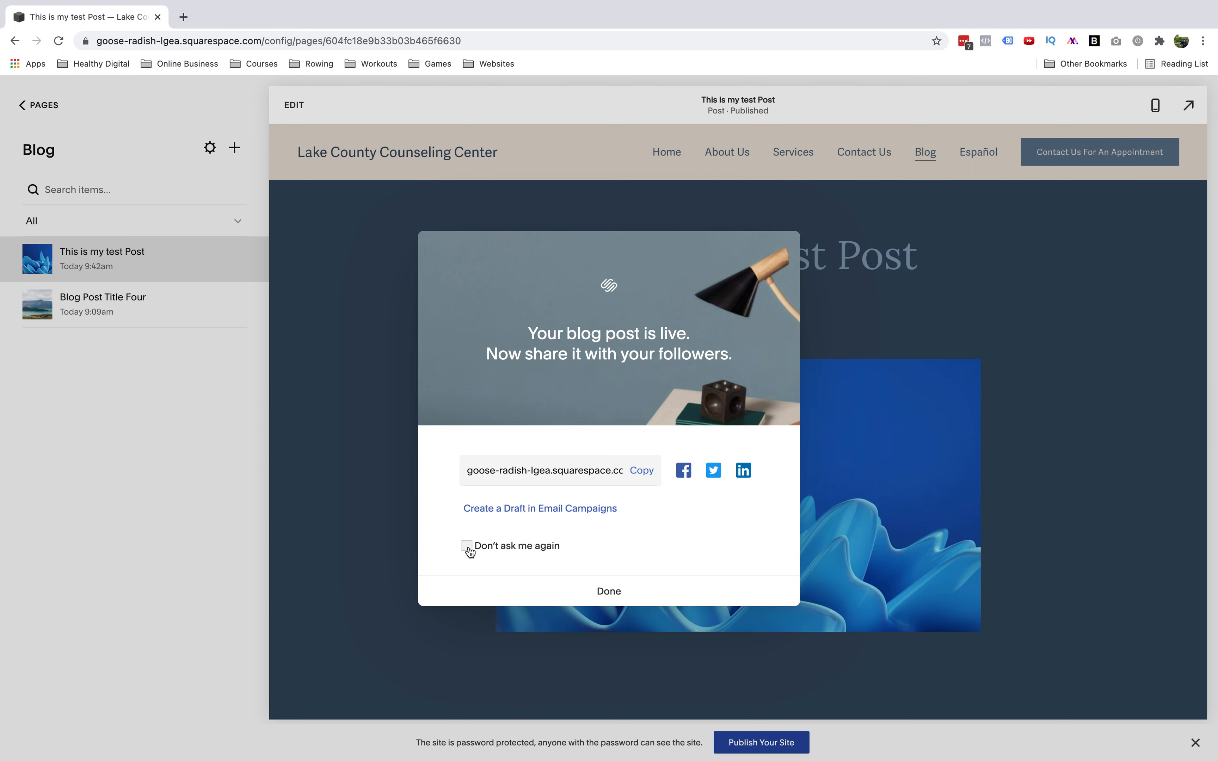
{"action": "left_click", "coordinate": [576, 589]}
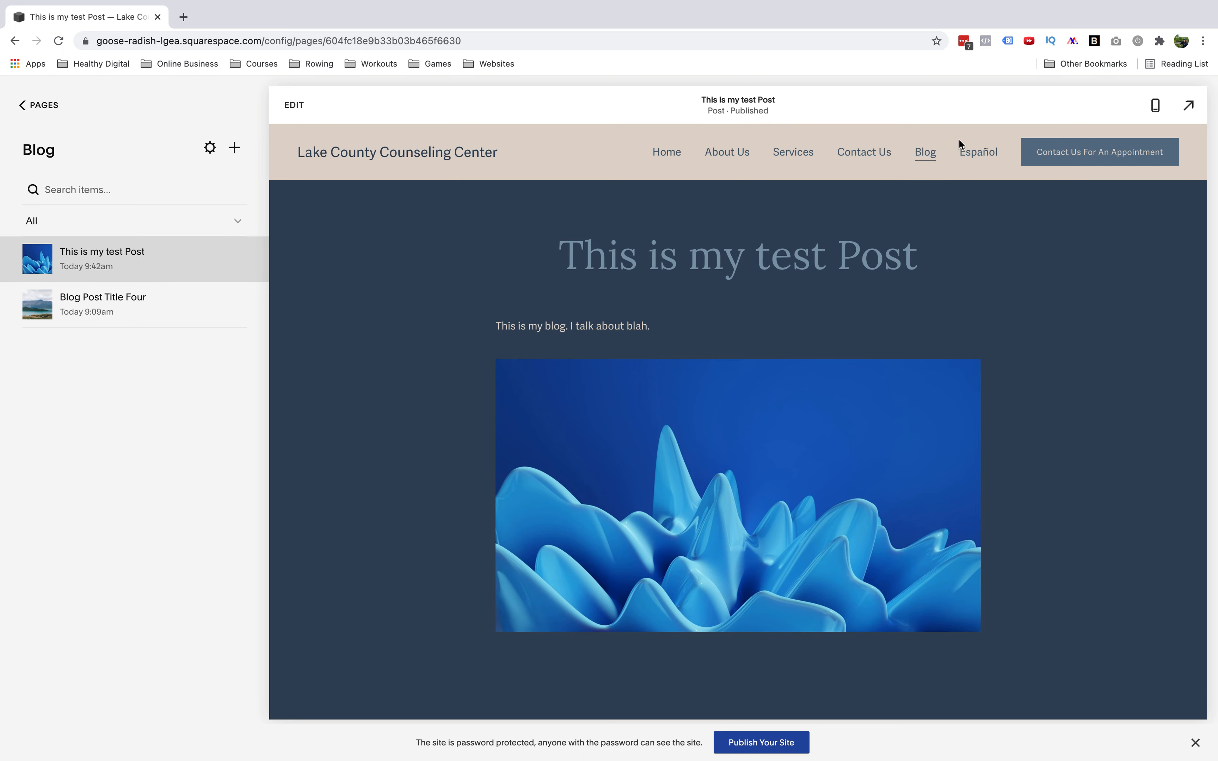
View the blog listing and open the settings of This is my test Post
{"action": "left_click", "coordinate": [937, 154]}
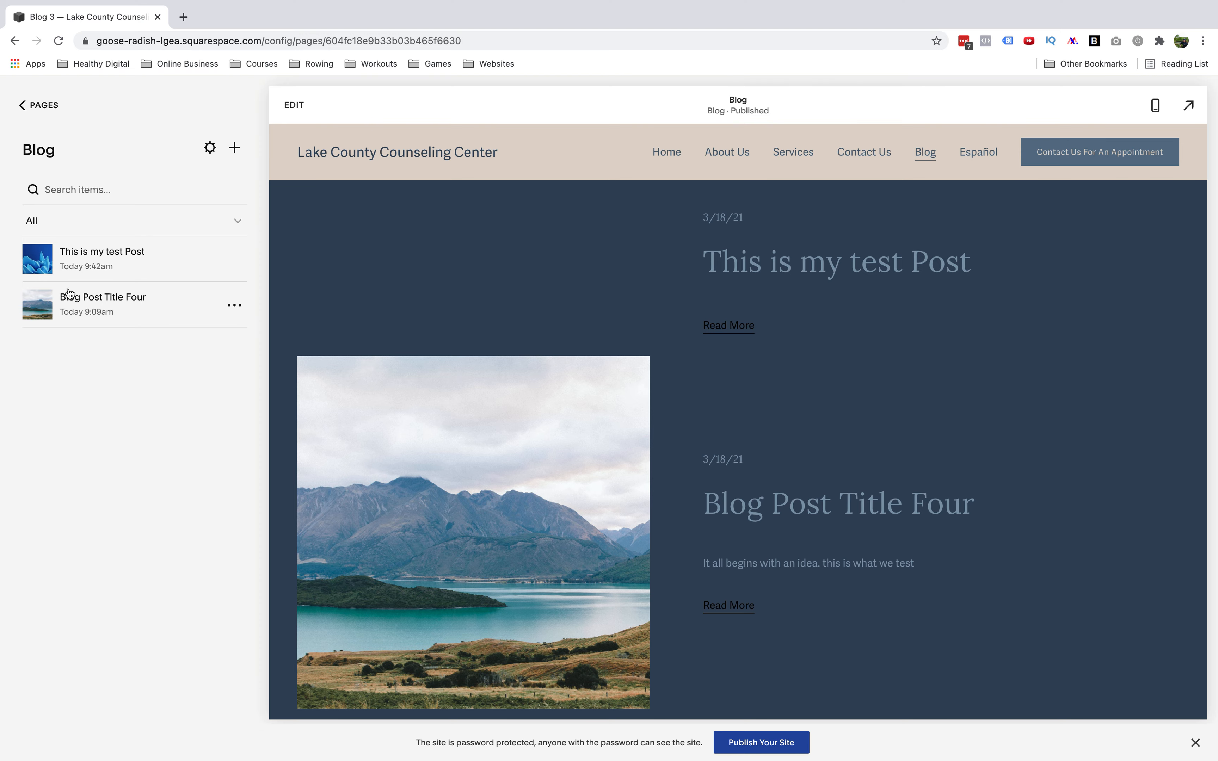
{"action": "left_click", "coordinate": [135, 264]}
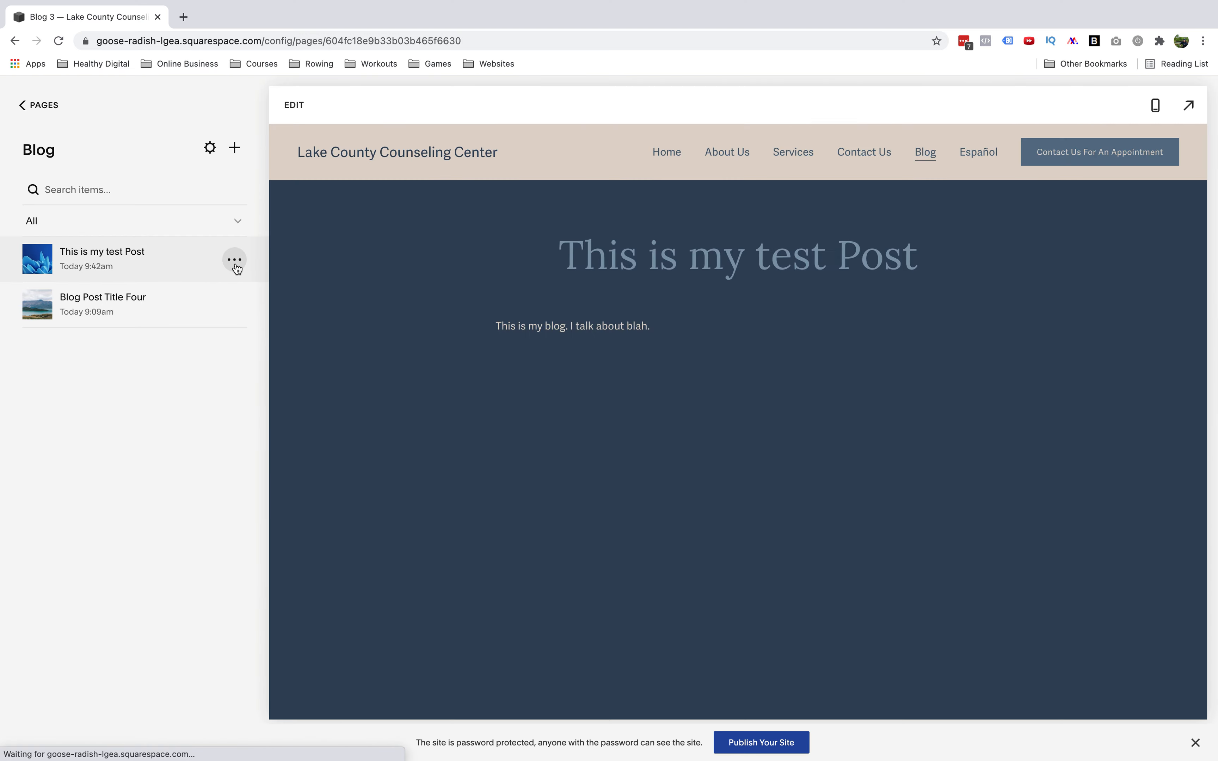
{"action": "left_click", "coordinate": [236, 265]}
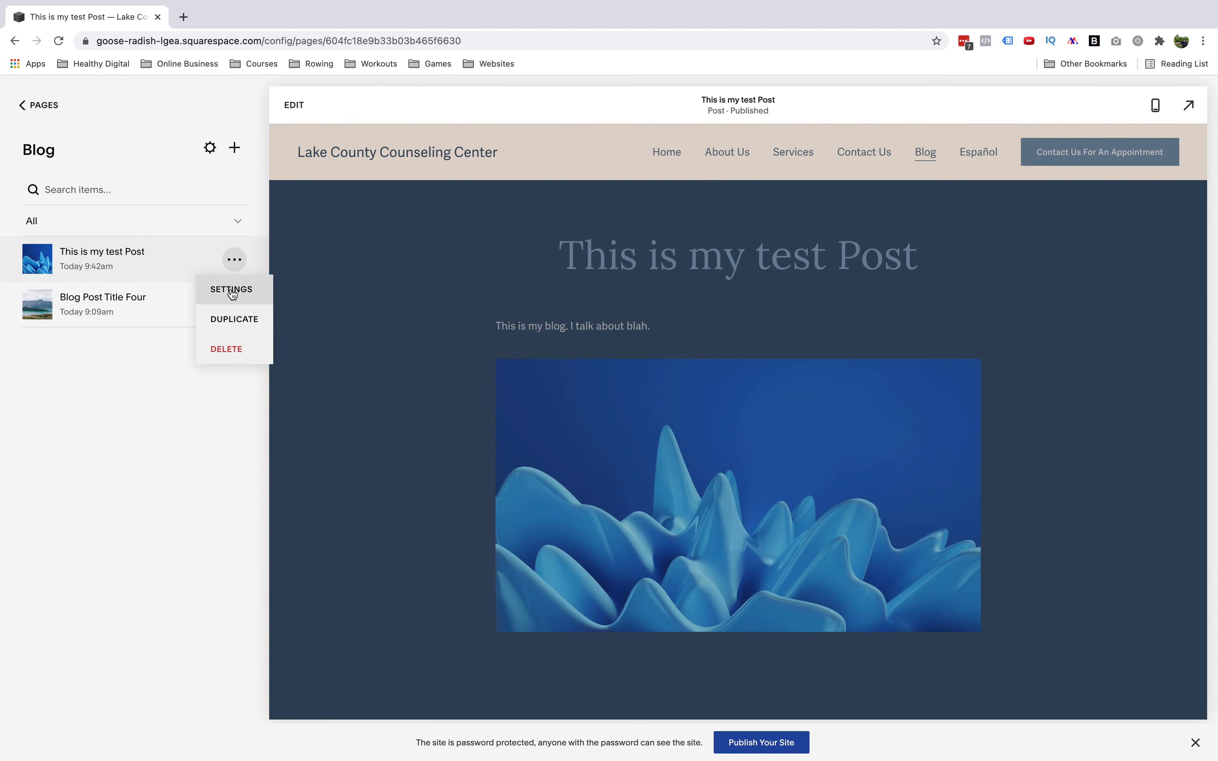
{"action": "left_click", "coordinate": [231, 290]}
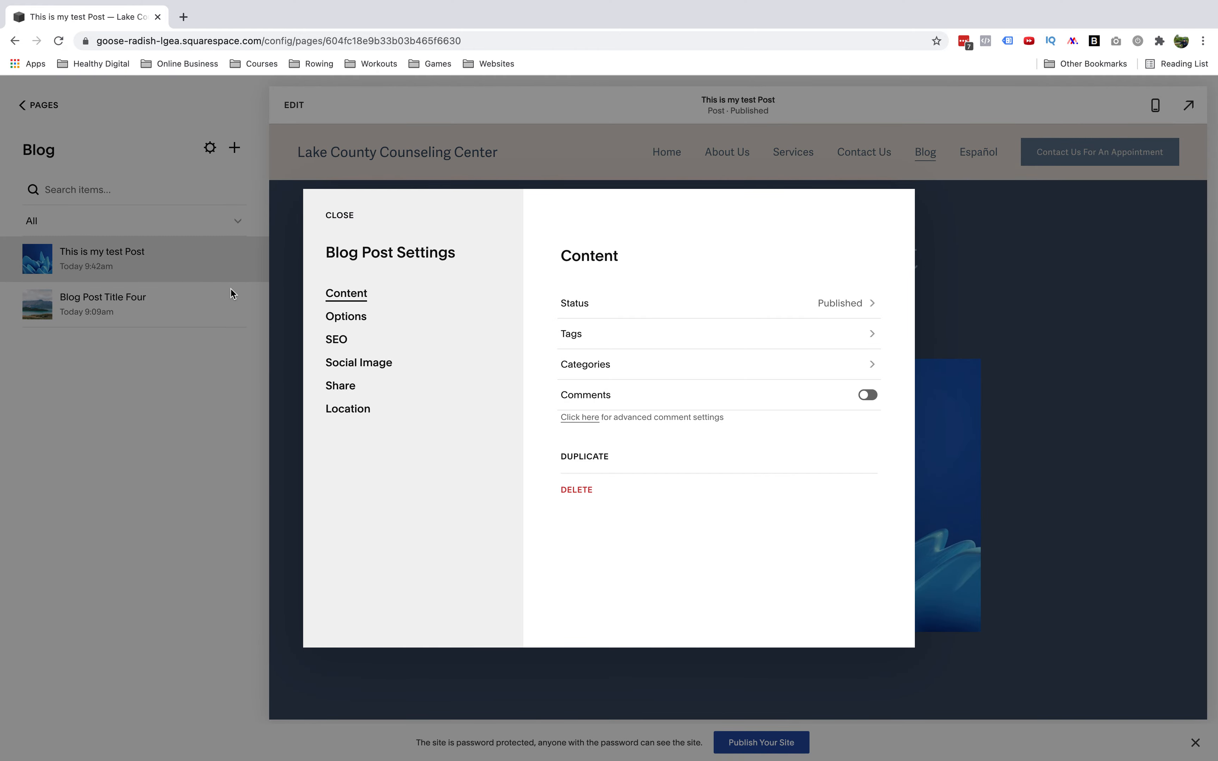
Assign the post to the wellnesscat category
{"action": "left_click", "coordinate": [586, 343]}
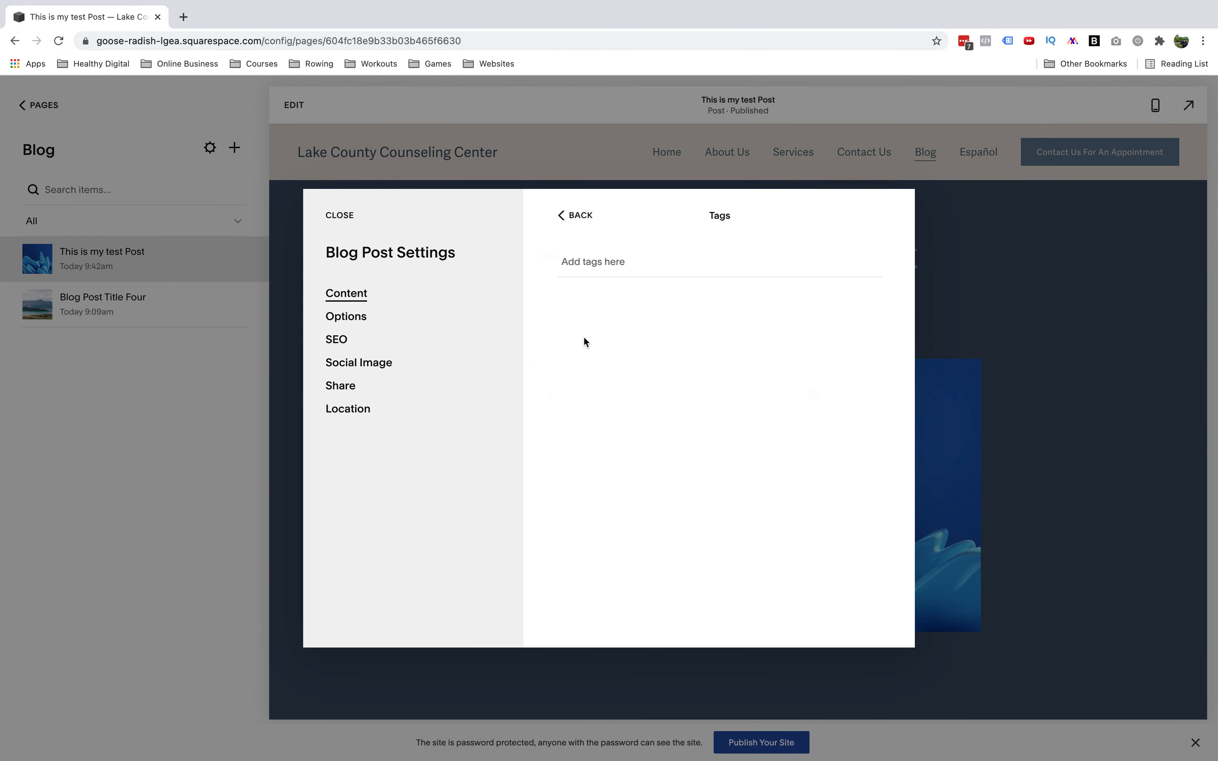
{"action": "left_click", "coordinate": [578, 224]}
{"action": "left_click", "coordinate": [595, 361]}
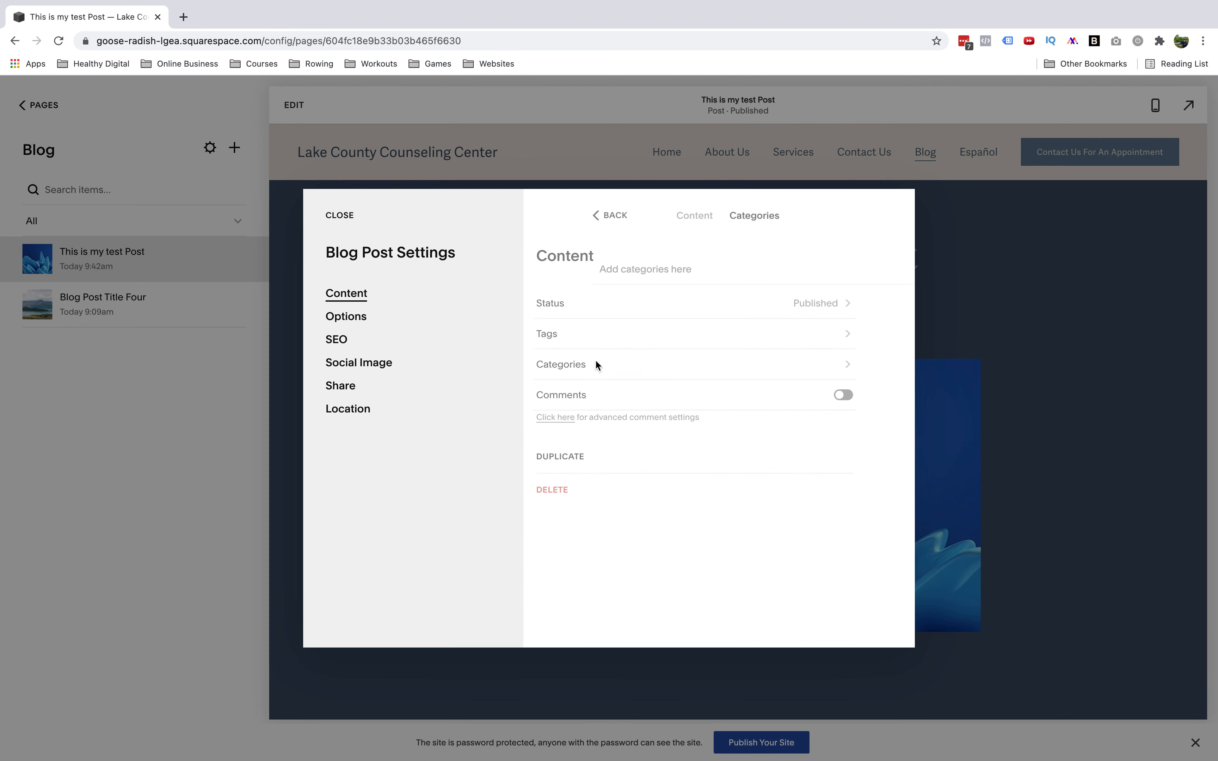
{"action": "left_click", "coordinate": [592, 271]}
{"action": "type", "text": "wellness"}
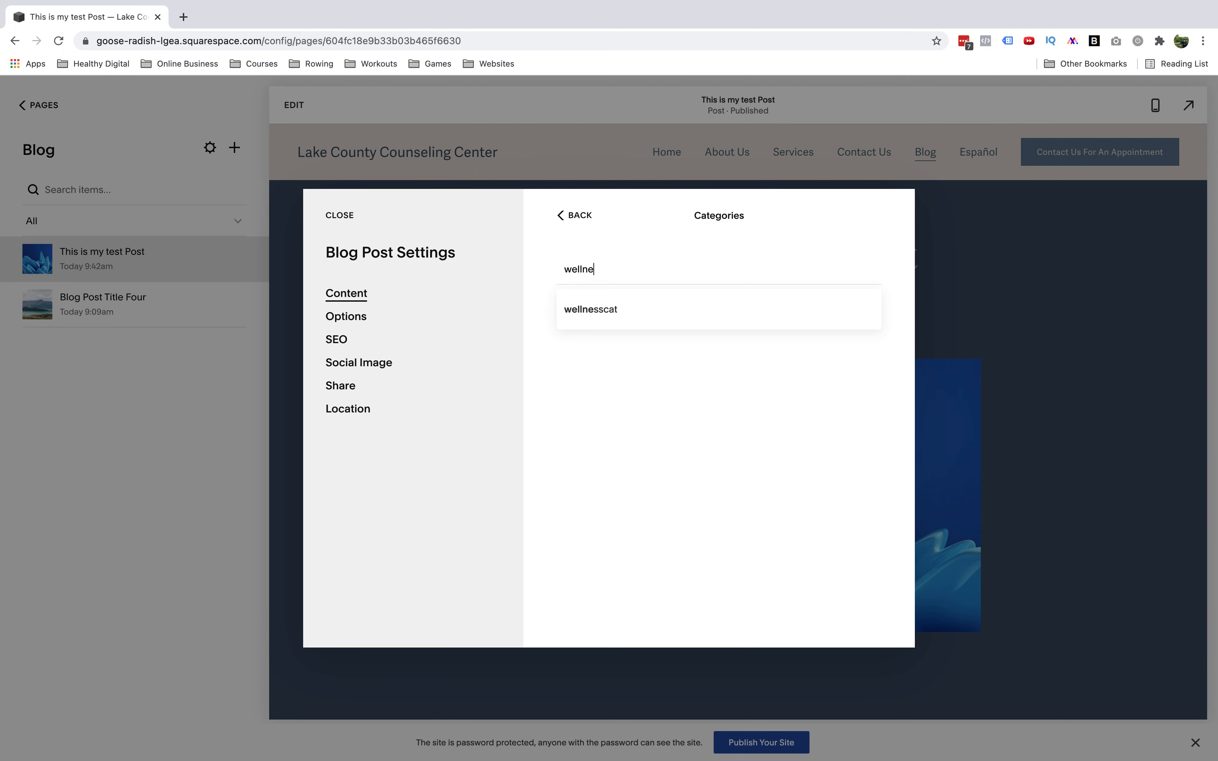
{"action": "left_click", "coordinate": [592, 312]}
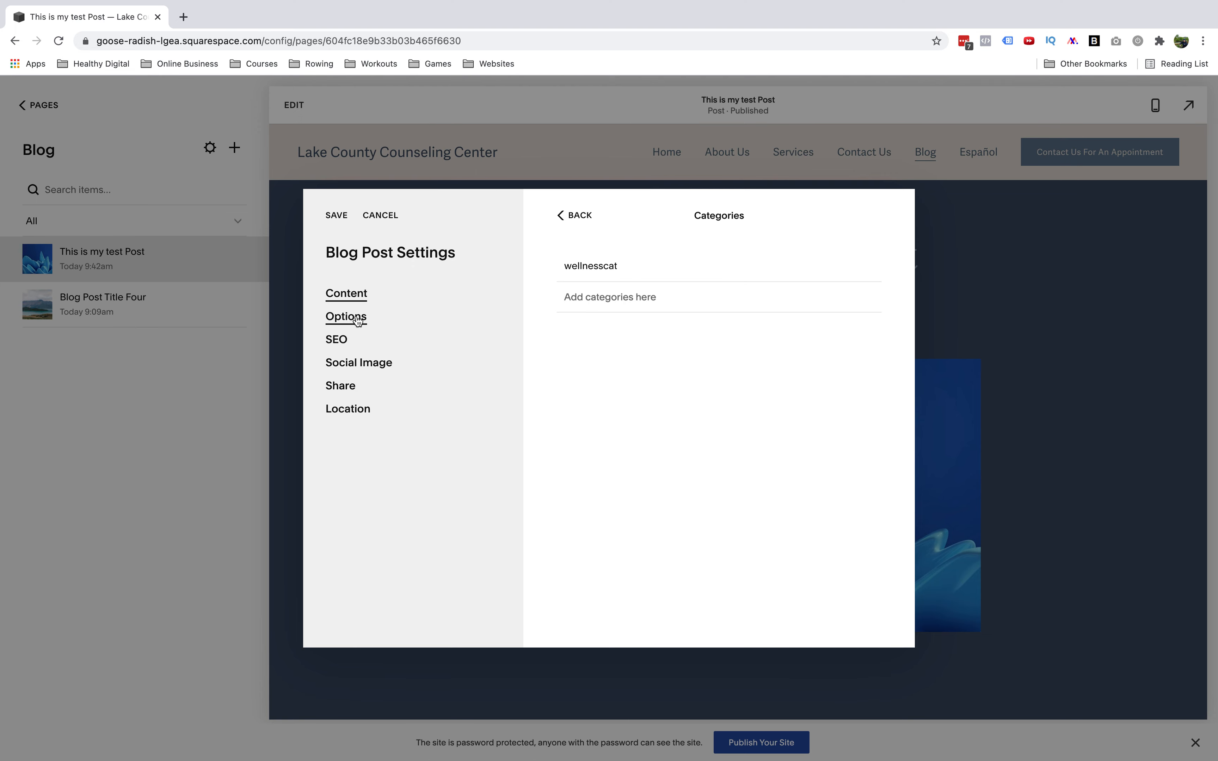
Set the post's thumbnail image to a free ocean-waves photo from the image search
{"action": "left_click", "coordinate": [343, 323]}
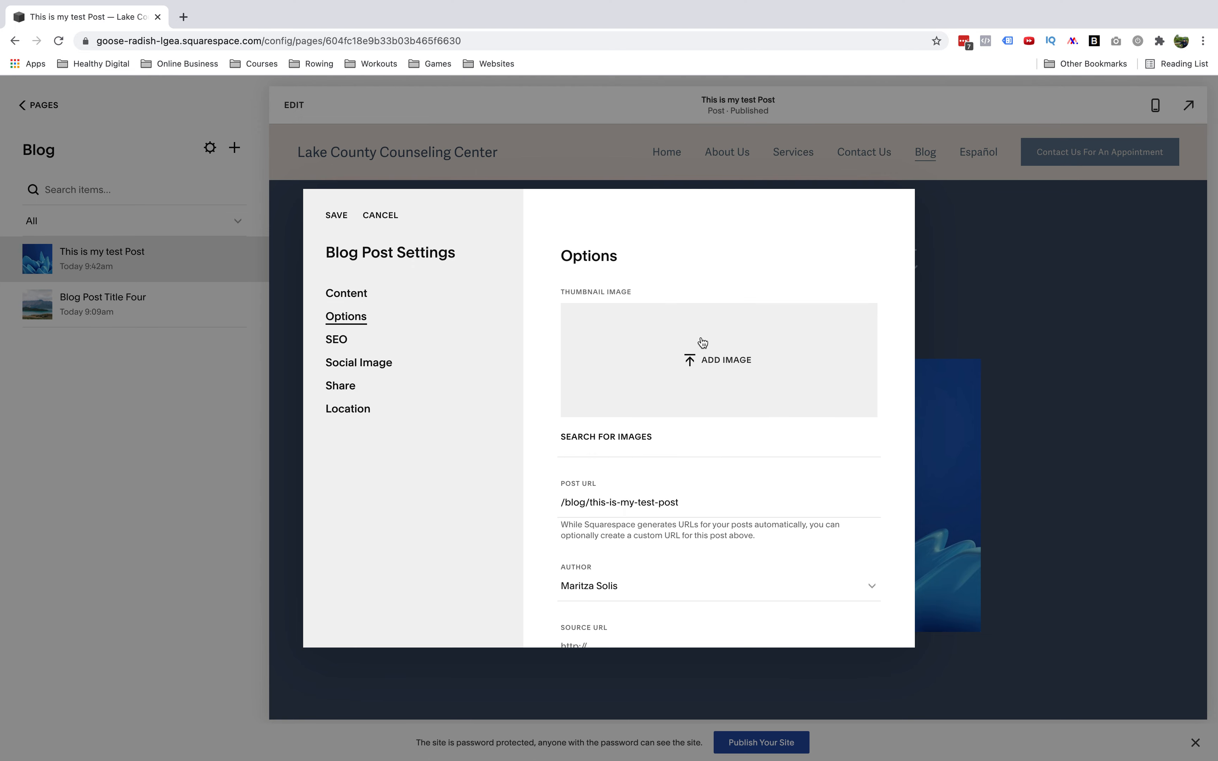
{"action": "left_click", "coordinate": [716, 366]}
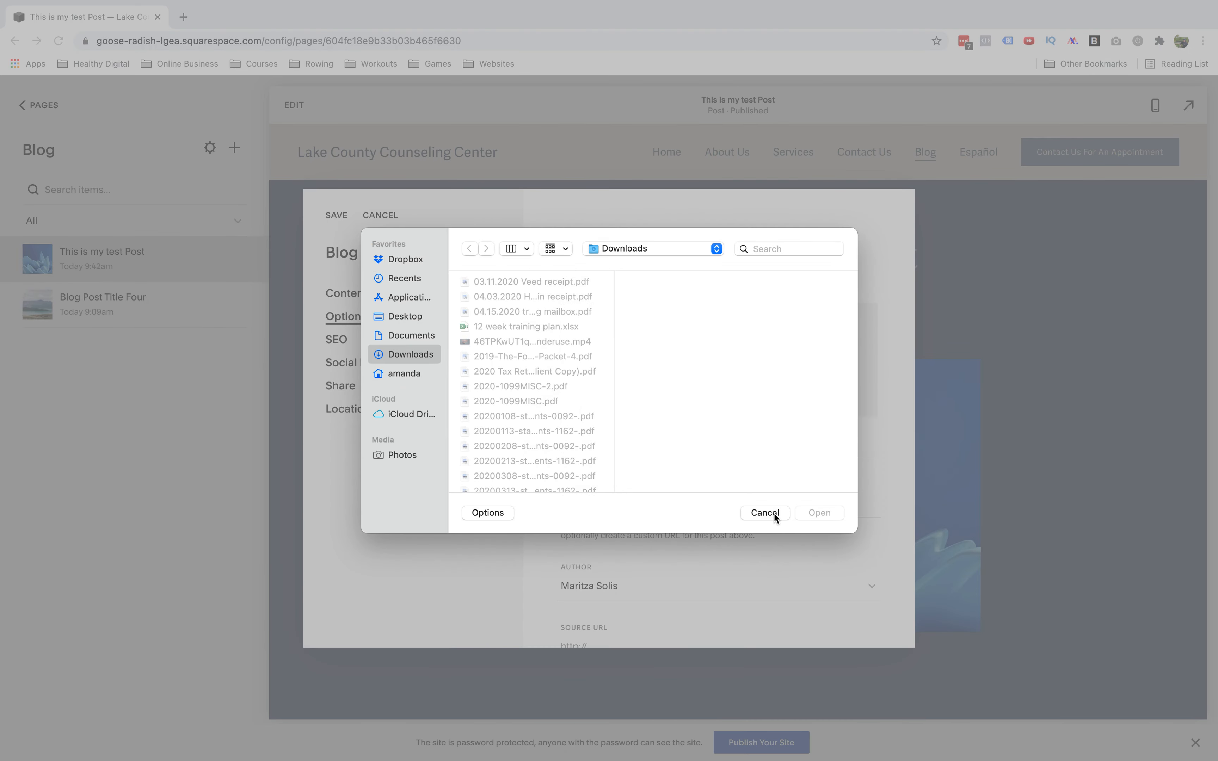
{"action": "left_click", "coordinate": [764, 513]}
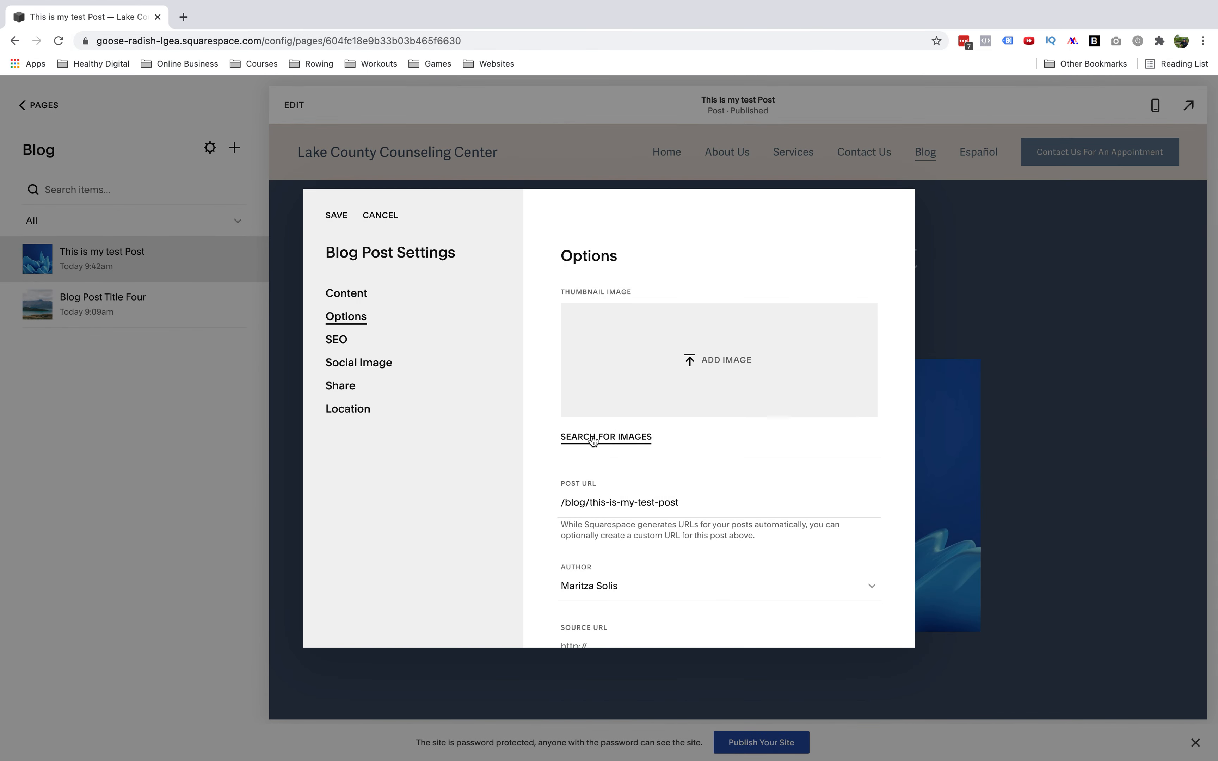
{"action": "left_click", "coordinate": [593, 438]}
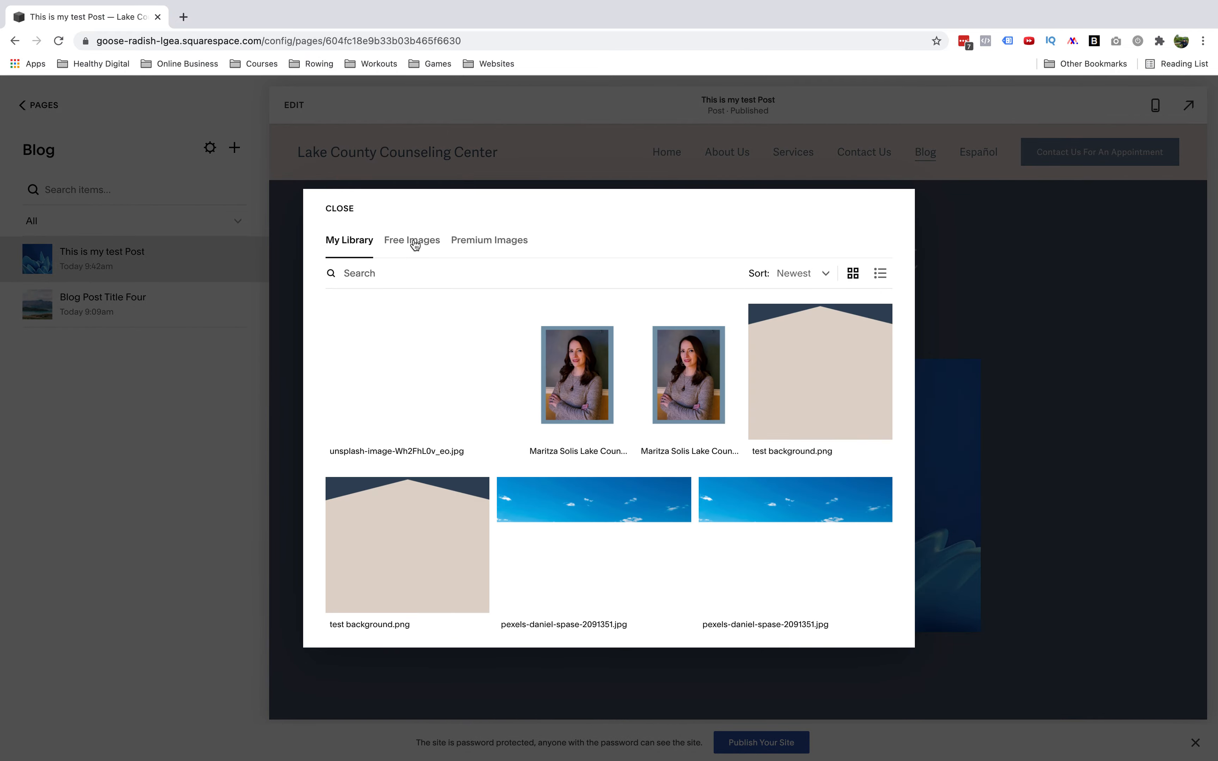
{"action": "left_click", "coordinate": [415, 242]}
{"action": "left_click", "coordinate": [728, 353]}
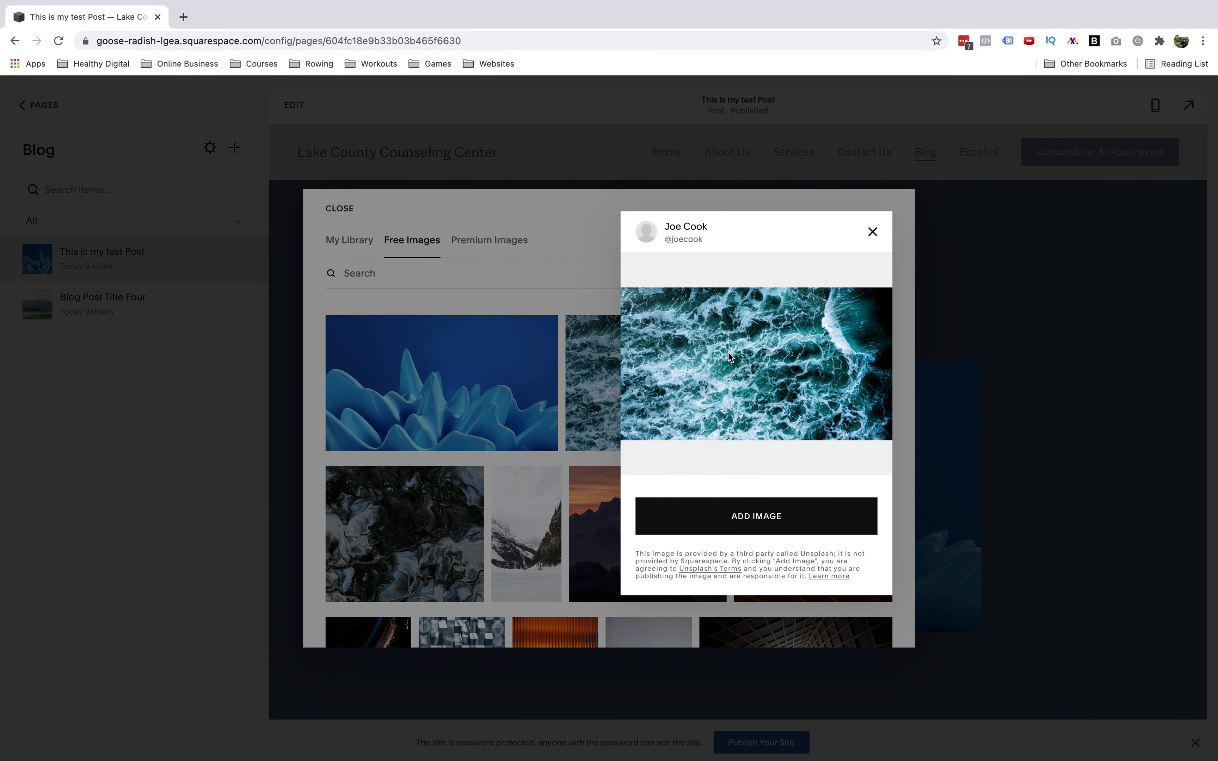
{"action": "left_click", "coordinate": [755, 523]}
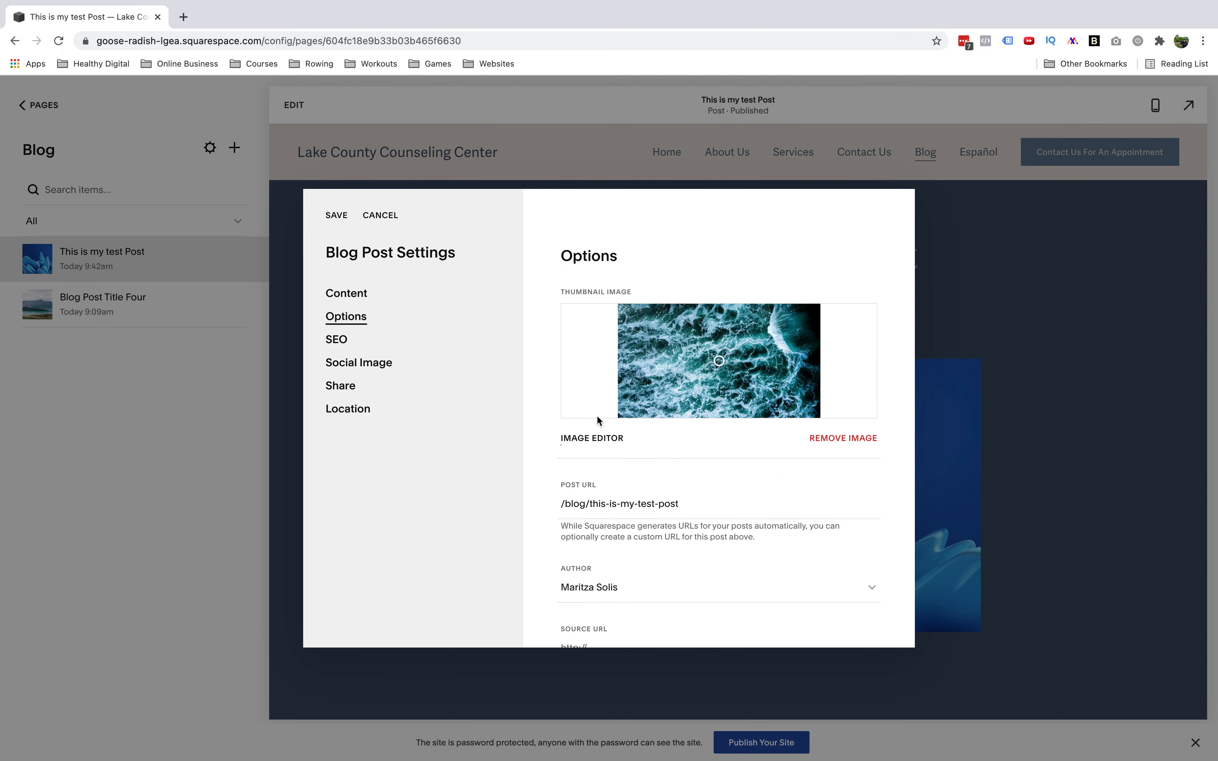
Enter the post excerpt This is my excerpt
{"action": "double_click", "coordinate": [642, 504]}
{"action": "triple_click", "coordinate": [608, 504]}
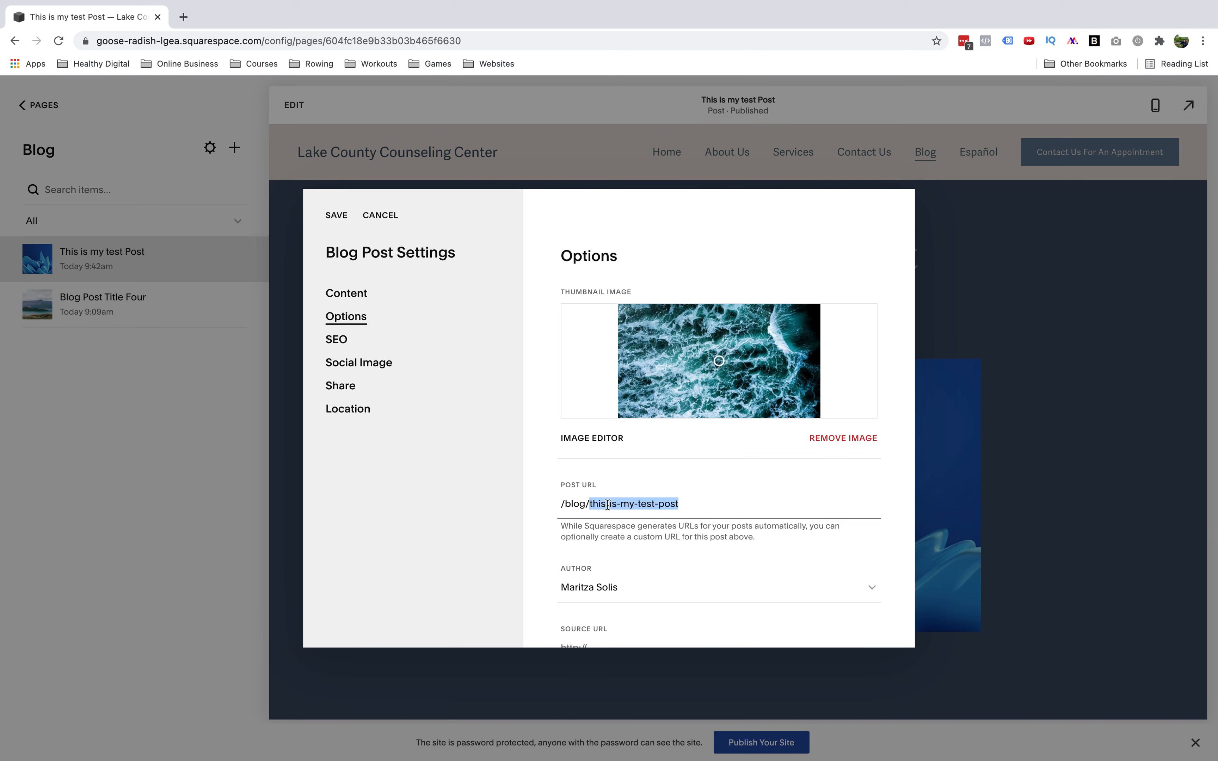
{"action": "scroll", "coordinate": [666, 479], "scroll_direction": "down", "scroll_amount": 3}
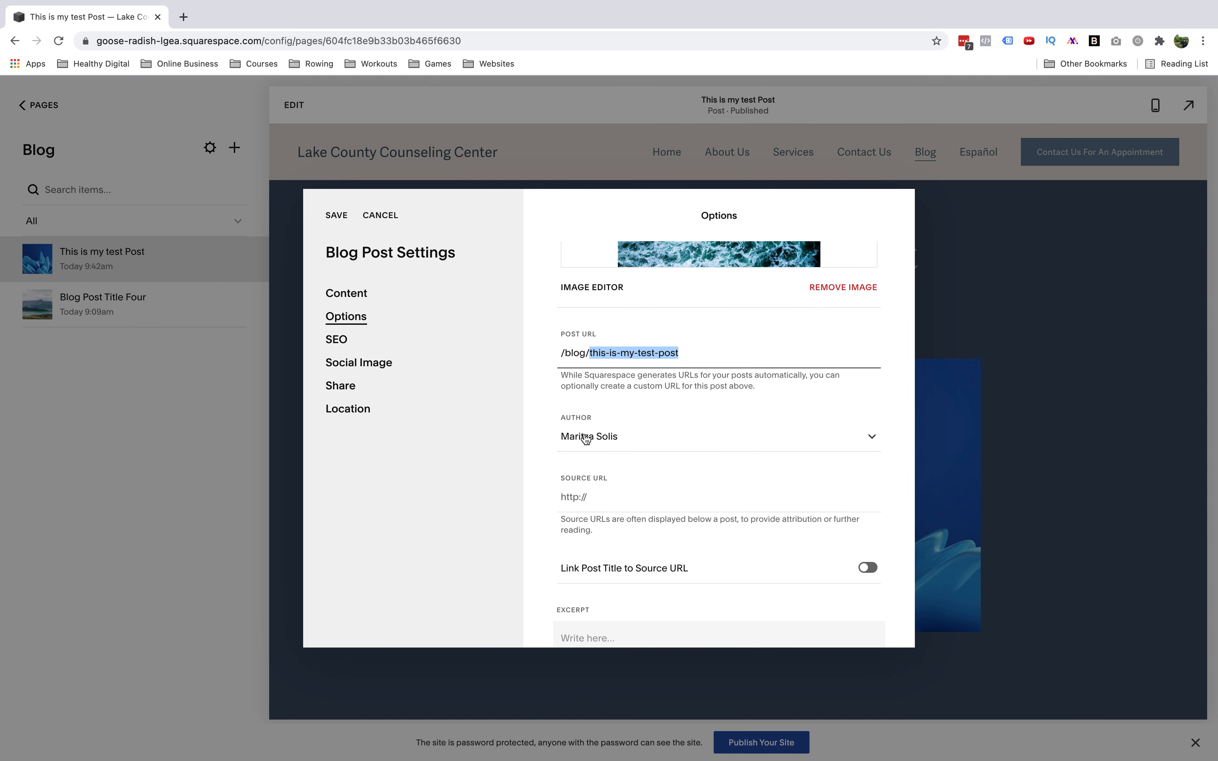
{"action": "scroll", "coordinate": [639, 441], "scroll_direction": "down", "scroll_amount": 3}
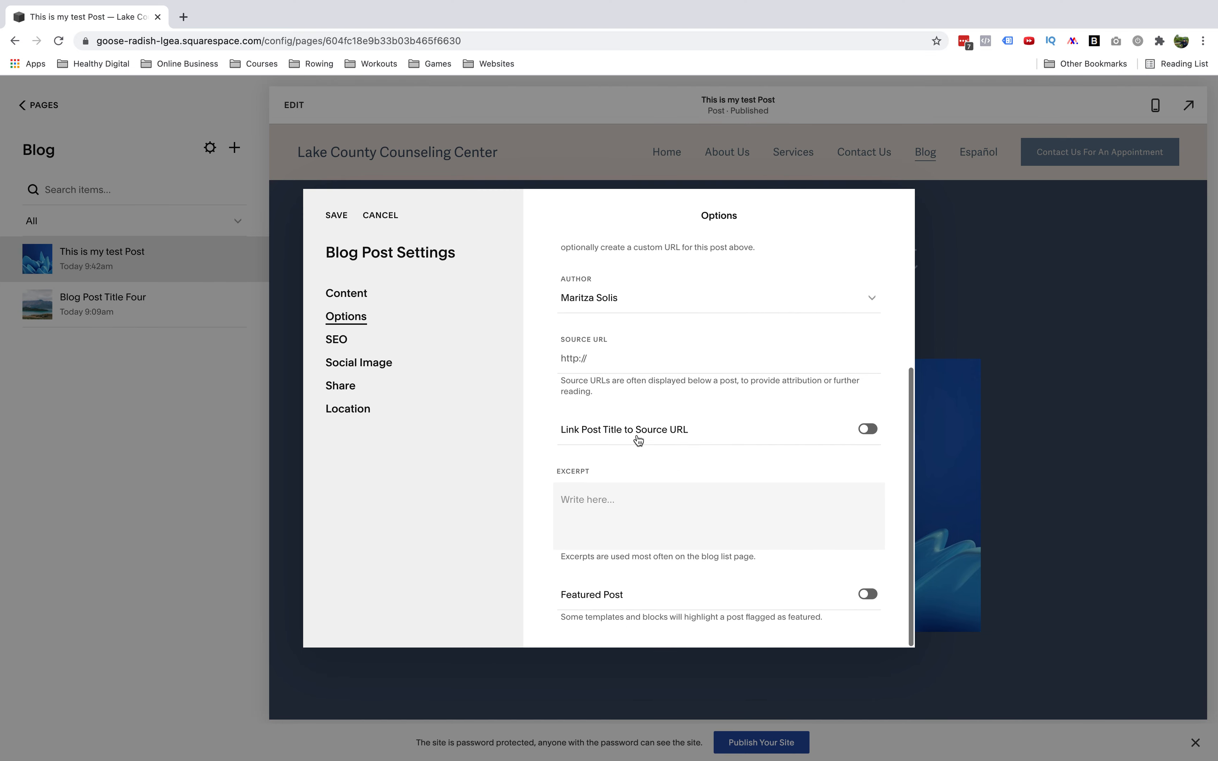
{"action": "left_click", "coordinate": [665, 532]}
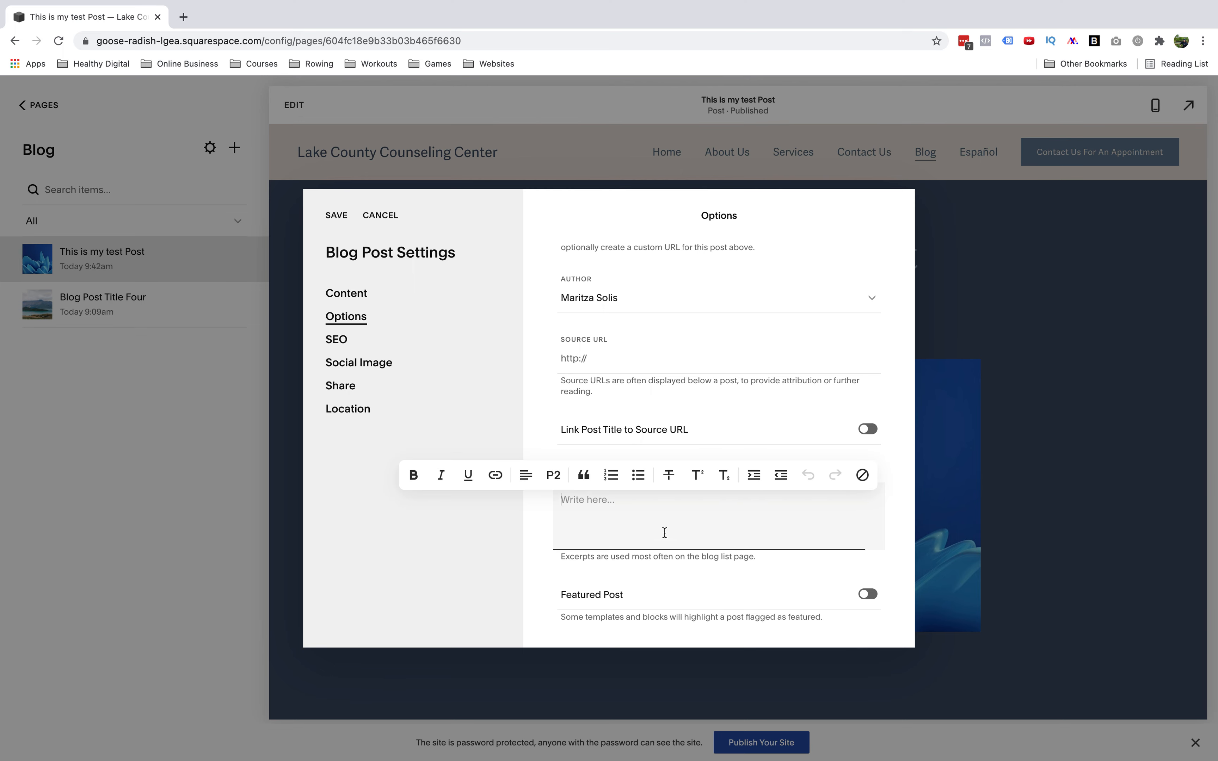
{"action": "type", "text": "This si"}
{"action": "key", "text": "BackSpace"}
{"action": "key", "text": "BackSpace"}
{"action": "type", "text": "is my excerpt."}
Set the SEO title to New Title and the SEO description to Have you ever wondered what it's like to do x y z
{"action": "left_click", "coordinate": [344, 341]}
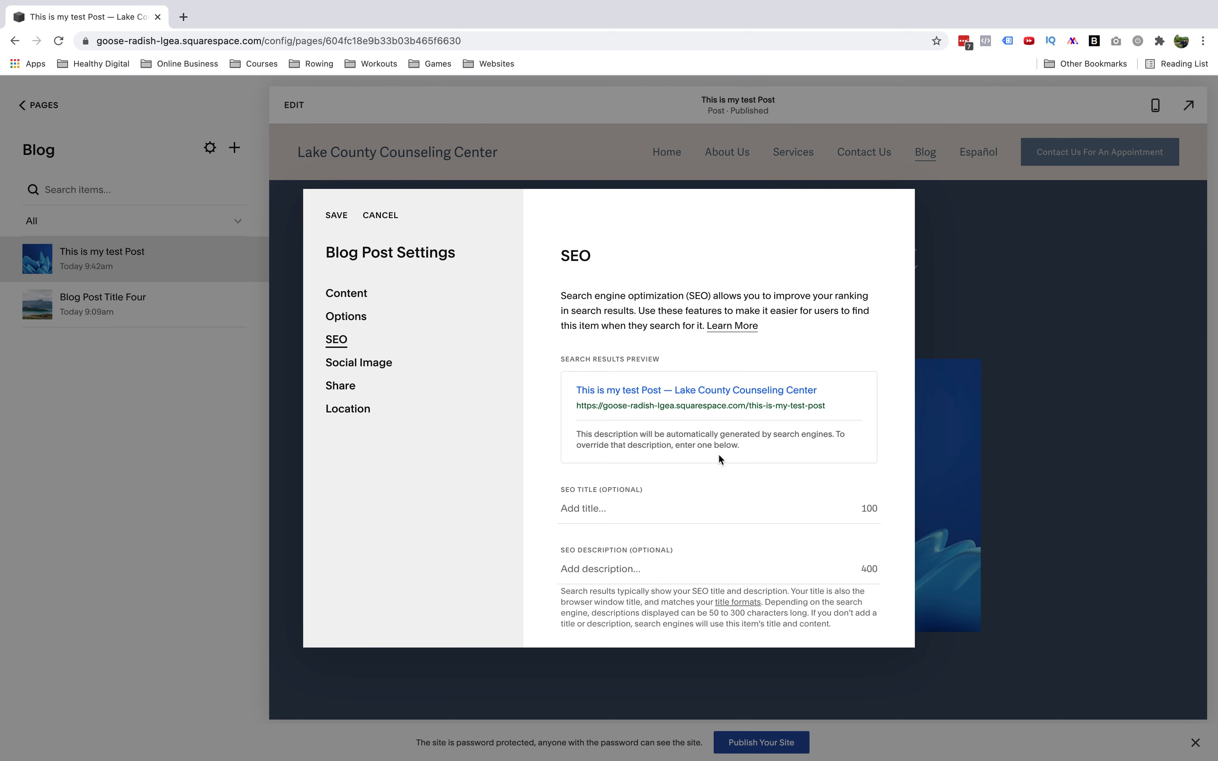
{"action": "left_click", "coordinate": [615, 509]}
{"action": "type", "text": "New Title"}
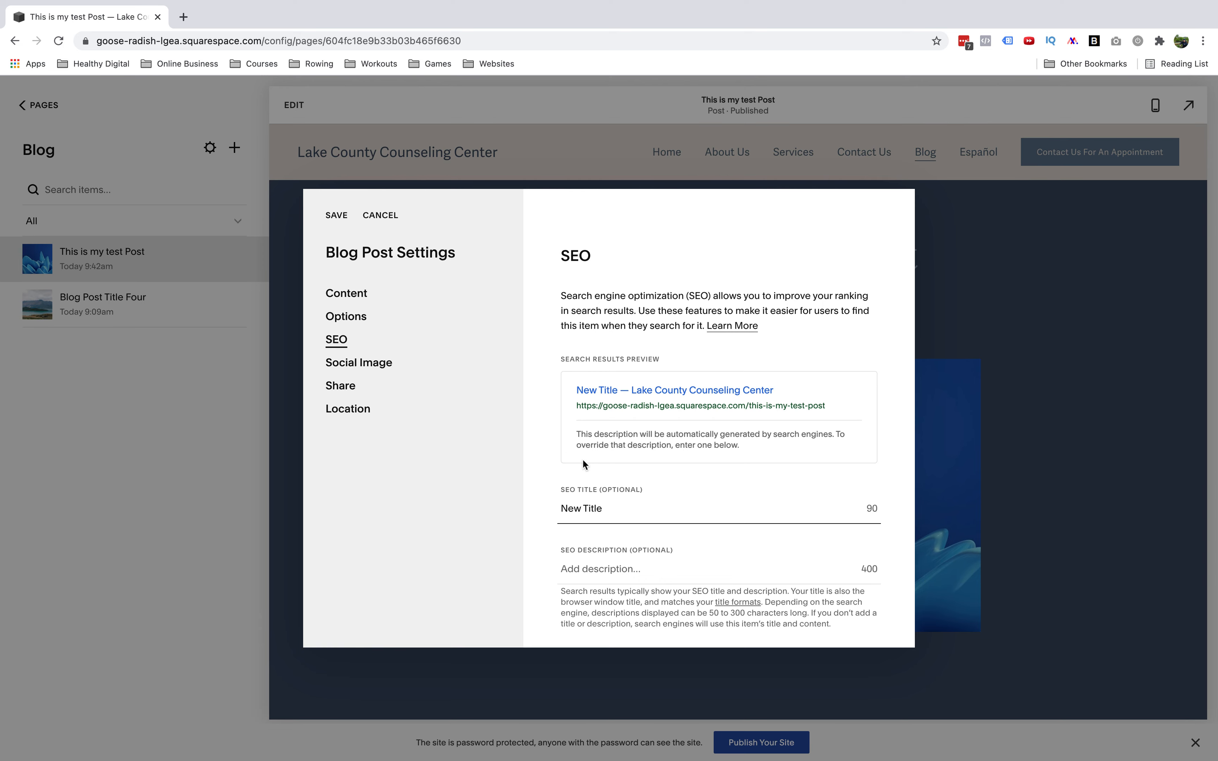
{"action": "left_click", "coordinate": [594, 574]}
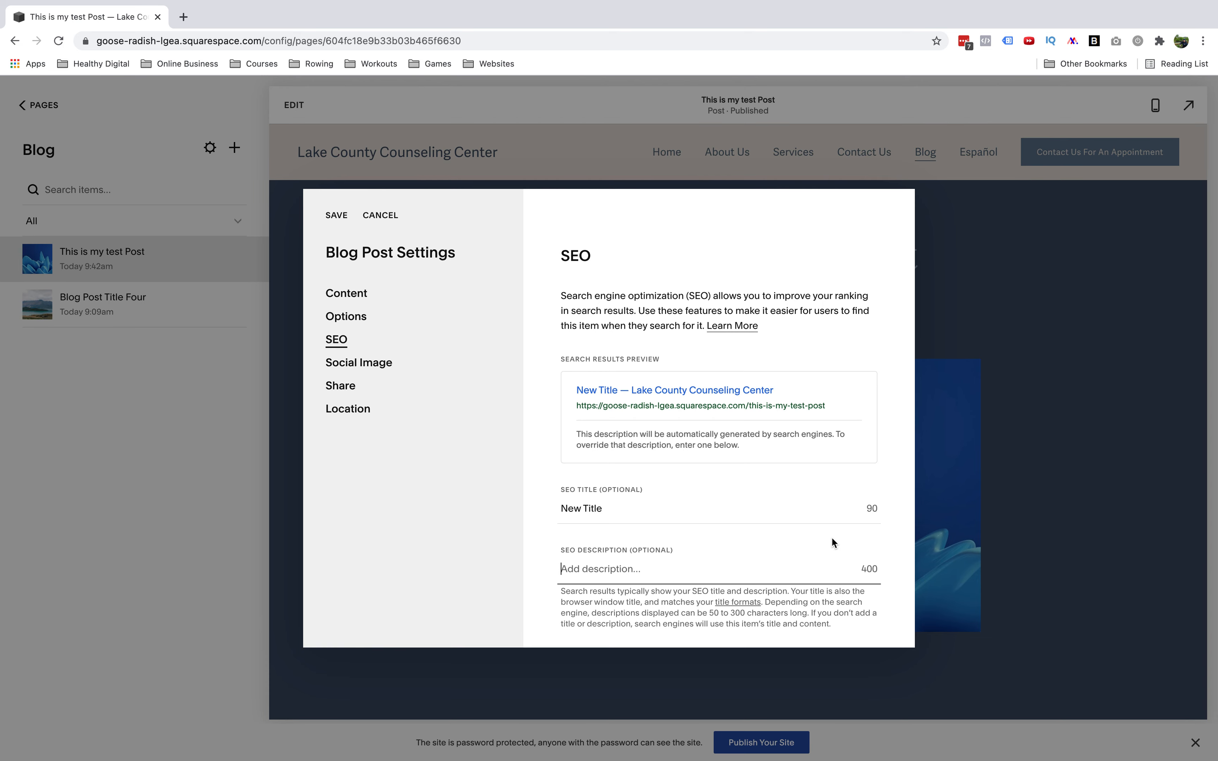
{"action": "type", "text": "Have you "}
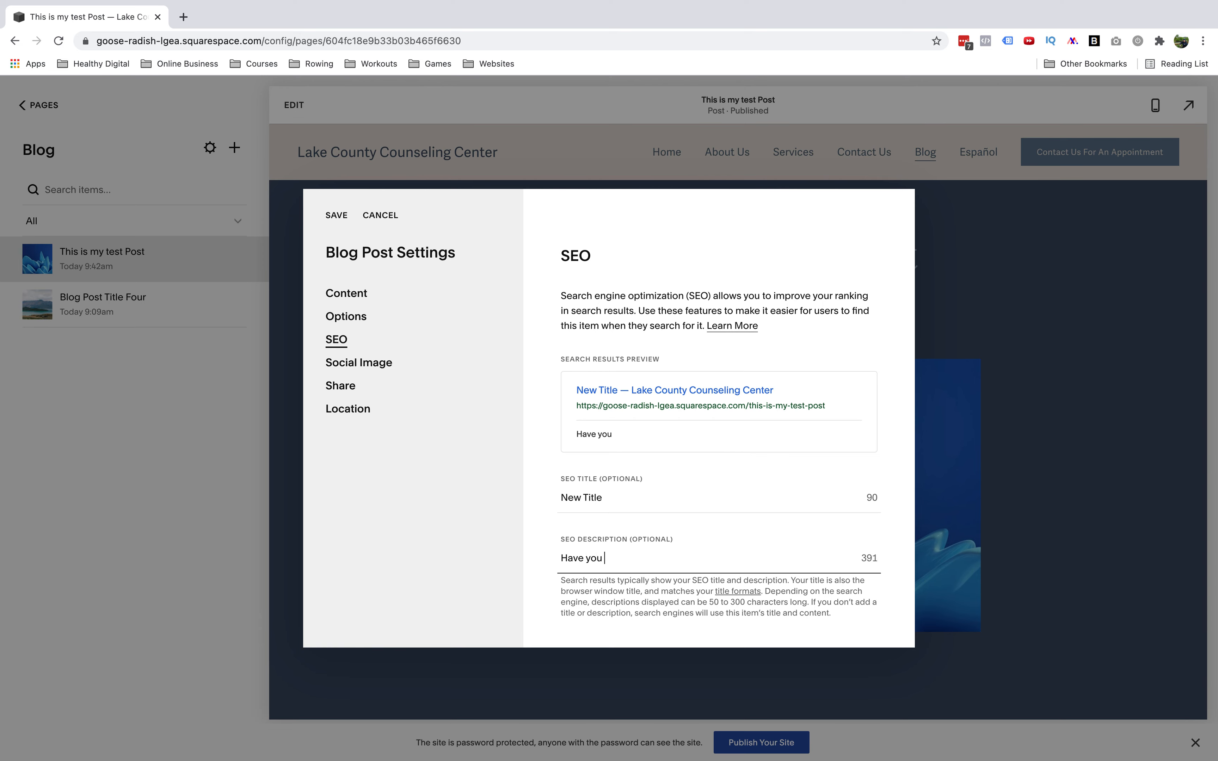
{"action": "type", "text": "ever wondered what i"}
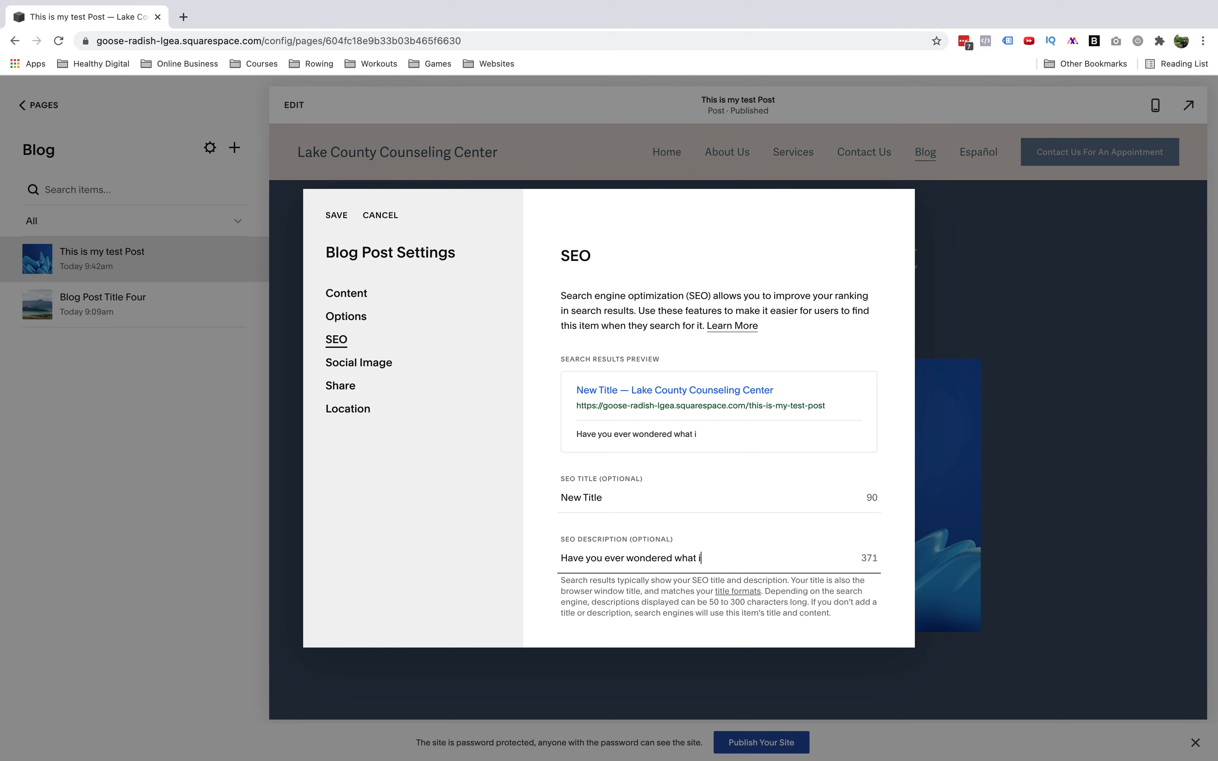
{"action": "type", "text": "t's like to do x y z."}
Review the Social Image and Share sections, then save the blog post settings
{"action": "left_click", "coordinate": [369, 365]}
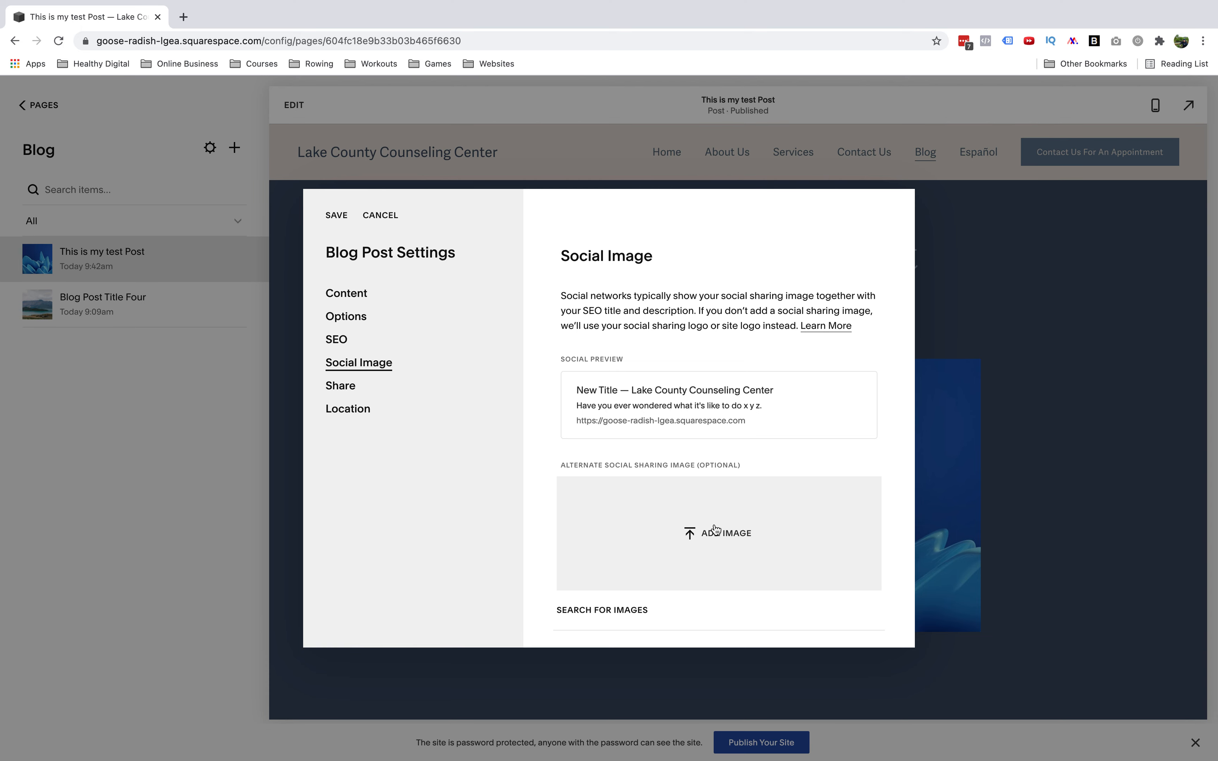
{"action": "scroll", "coordinate": [542, 532], "scroll_direction": "down", "scroll_amount": 1}
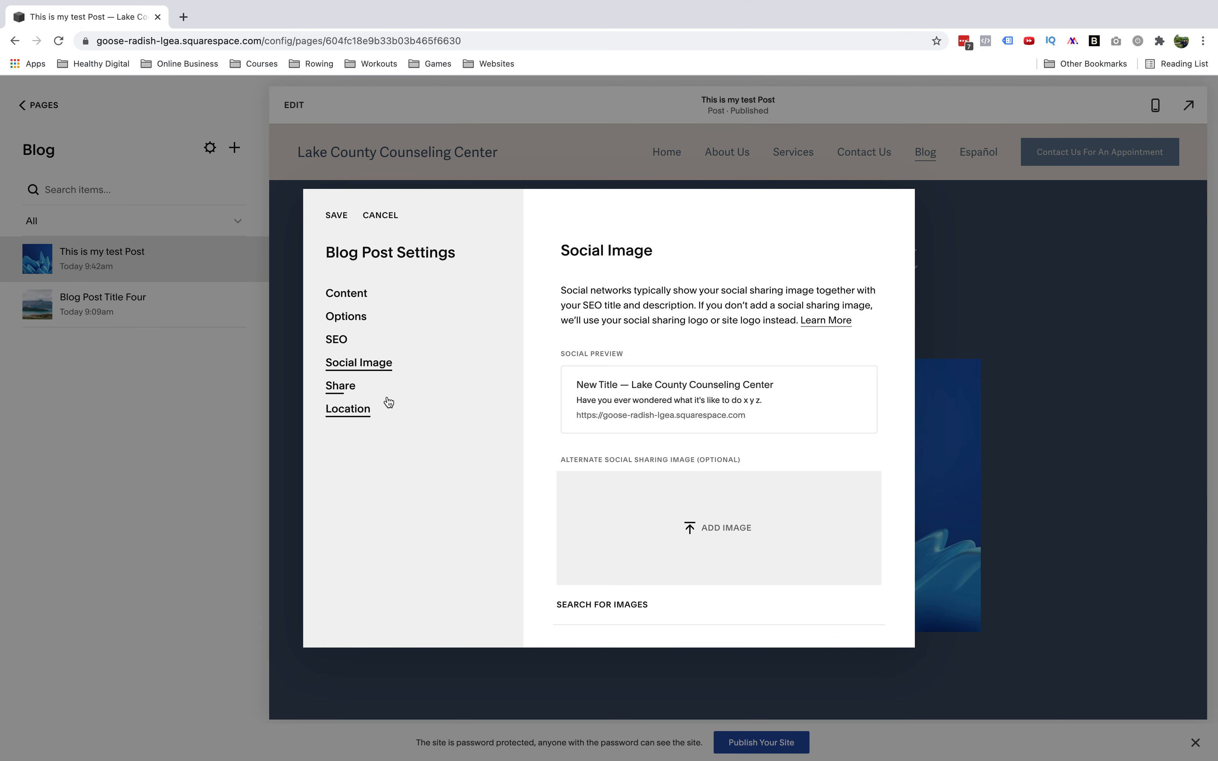
{"action": "left_click", "coordinate": [337, 388]}
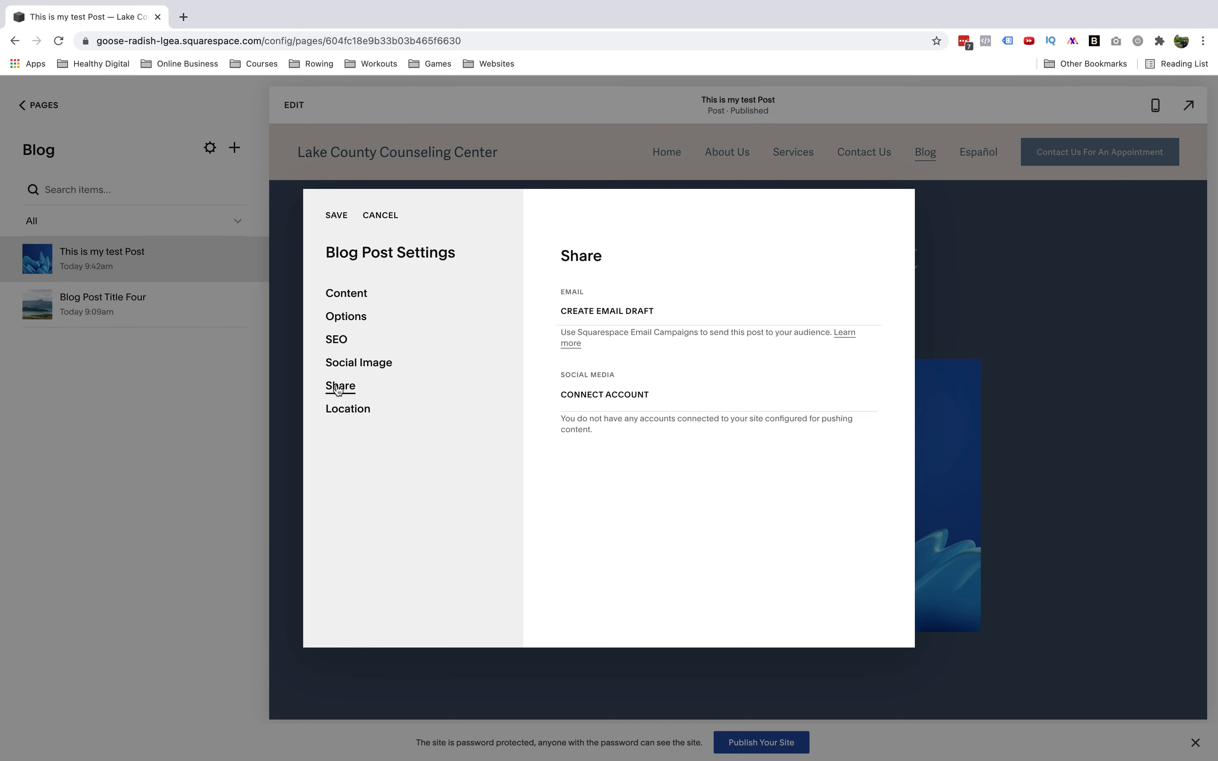
{"action": "left_click", "coordinate": [337, 216]}
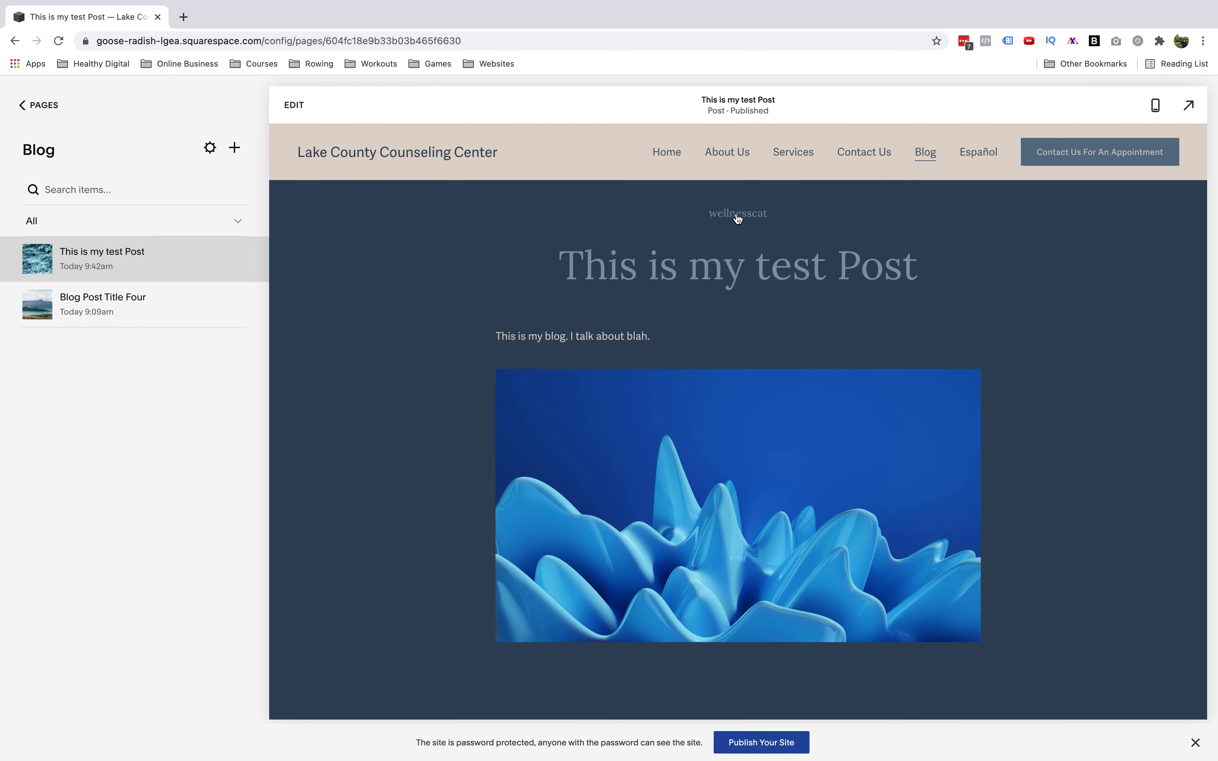
Open the blog listing and examine how the post's thumbnail, category and excerpt appear
{"action": "left_click", "coordinate": [928, 152]}
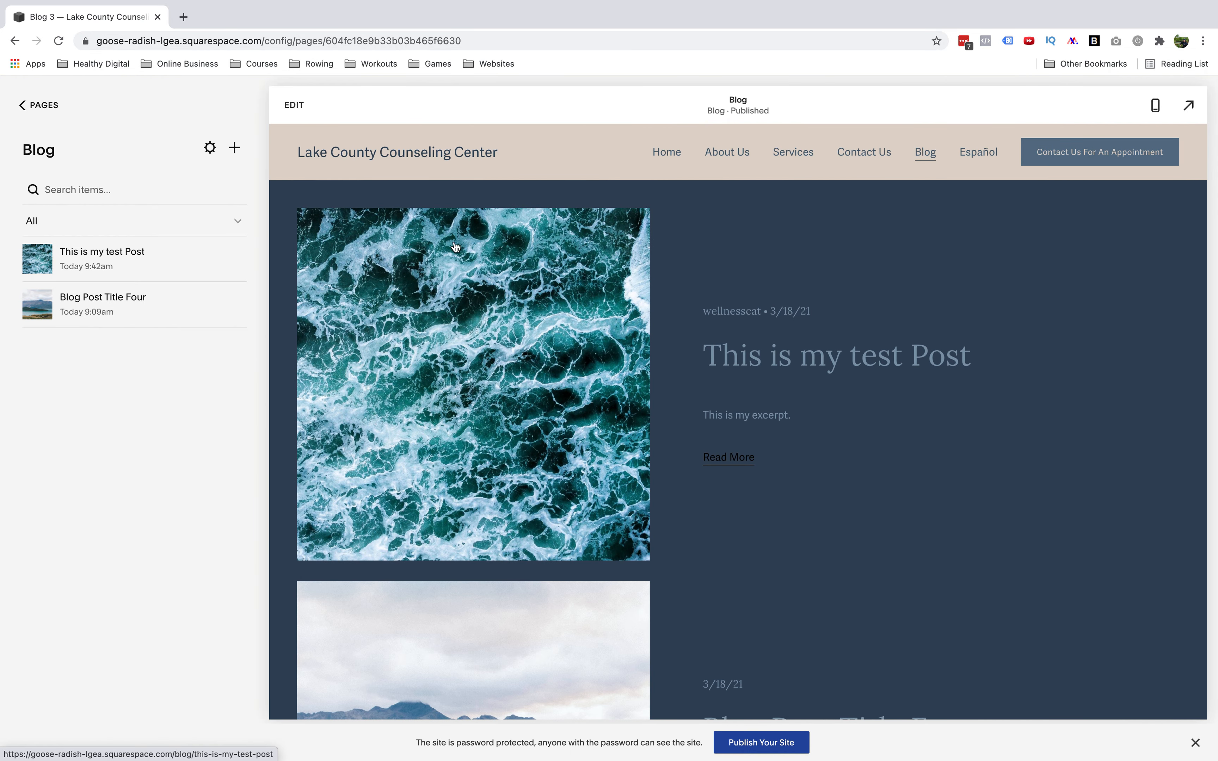
{"action": "scroll", "coordinate": [478, 456], "scroll_direction": "down", "scroll_amount": 5}
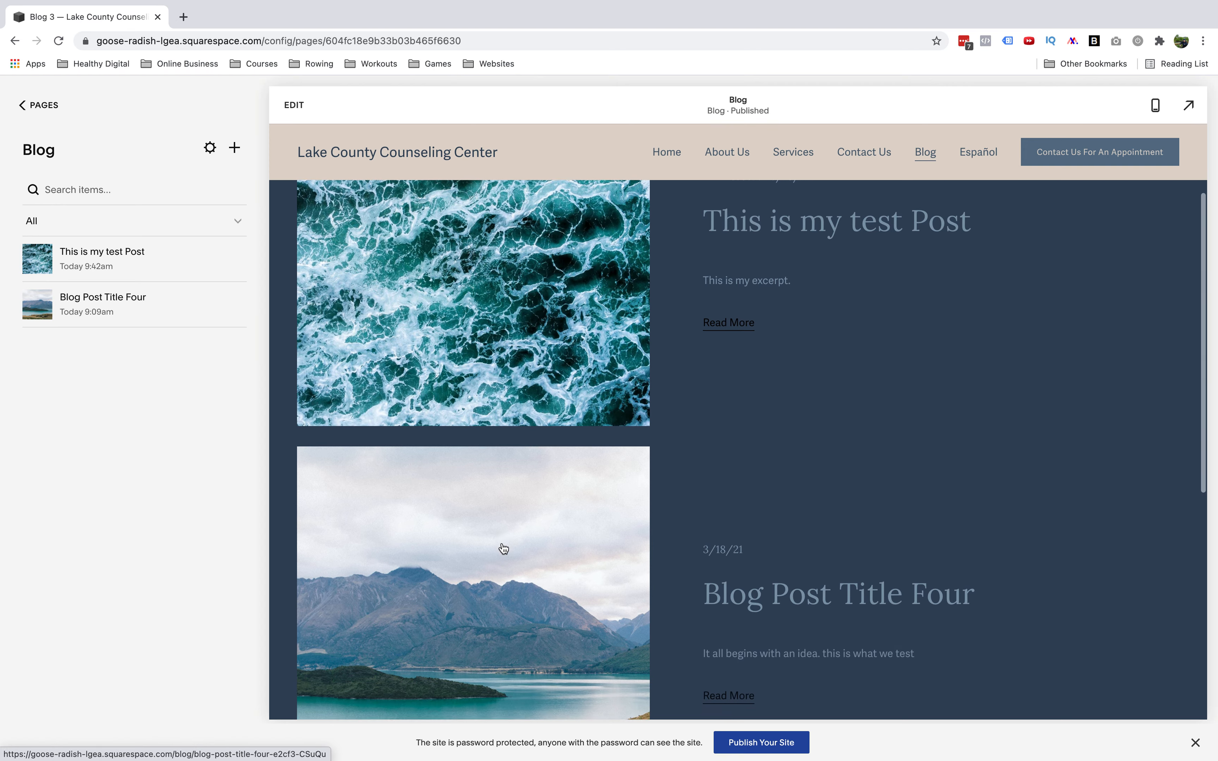
{"action": "scroll", "coordinate": [503, 548], "scroll_direction": "up", "scroll_amount": 4}
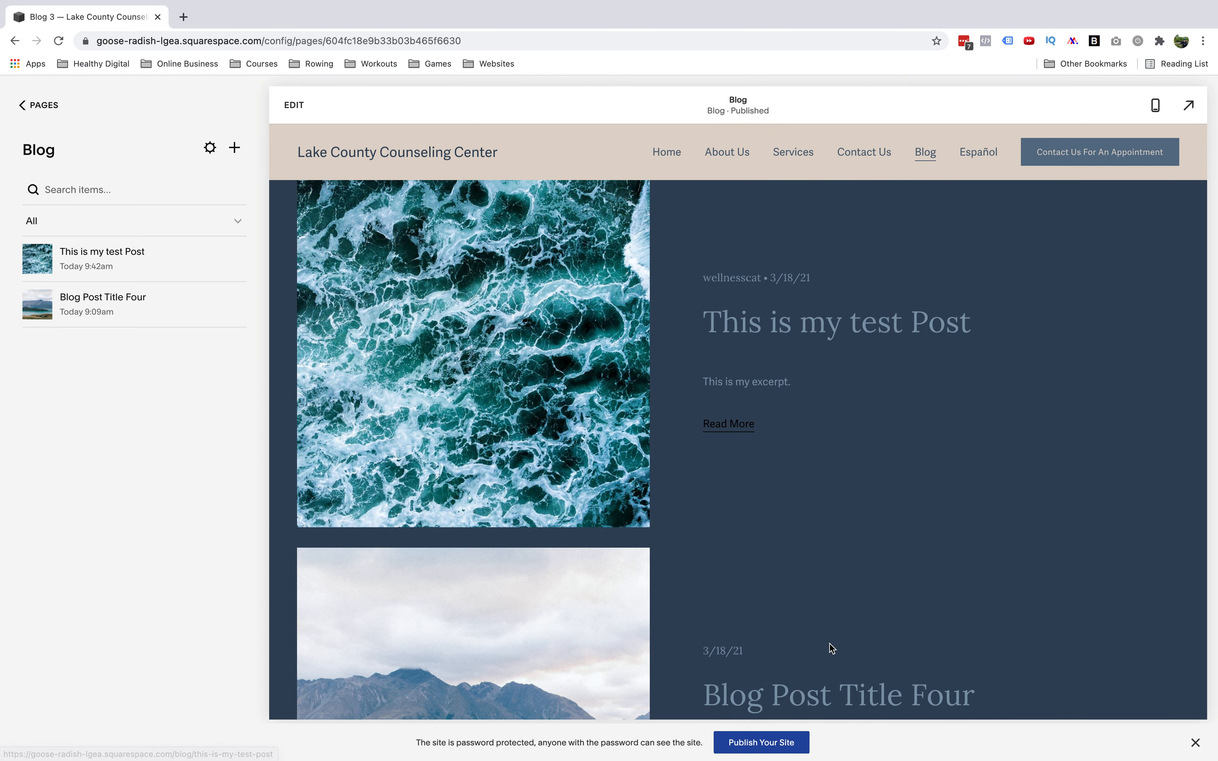
{"action": "scroll", "coordinate": [832, 649], "scroll_direction": "down", "scroll_amount": 4}
{"action": "scroll", "coordinate": [851, 569], "scroll_direction": "up", "scroll_amount": 3}
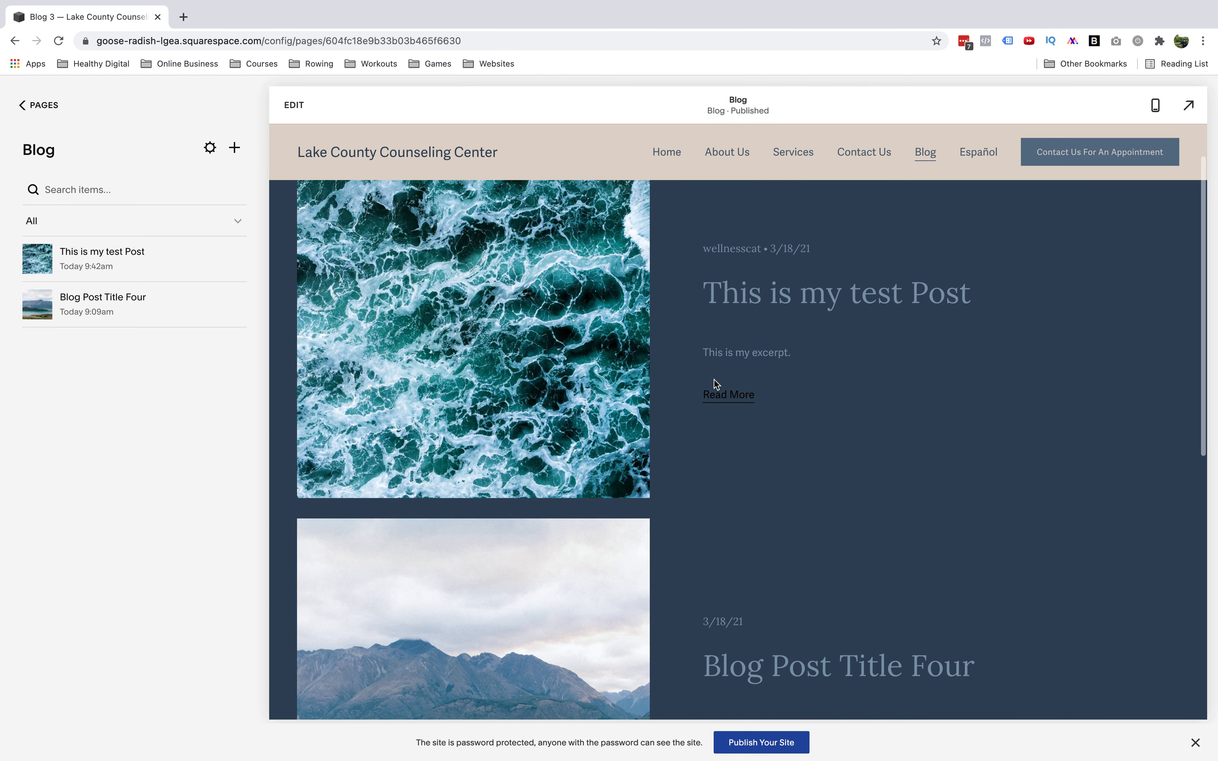